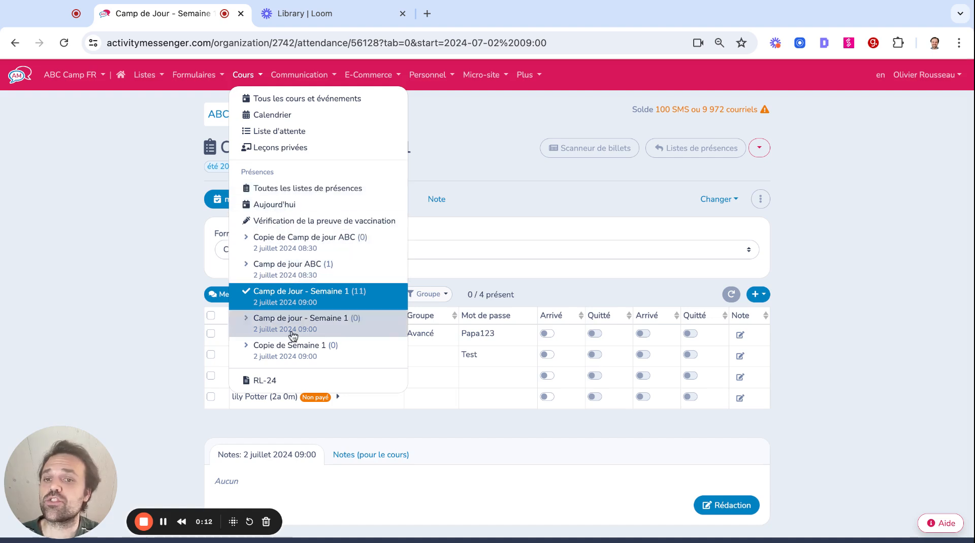
# Step: Record both arrival and departure for the first two participants on the 2 juillet 2024 attendance list
pyautogui.click(127, 228)
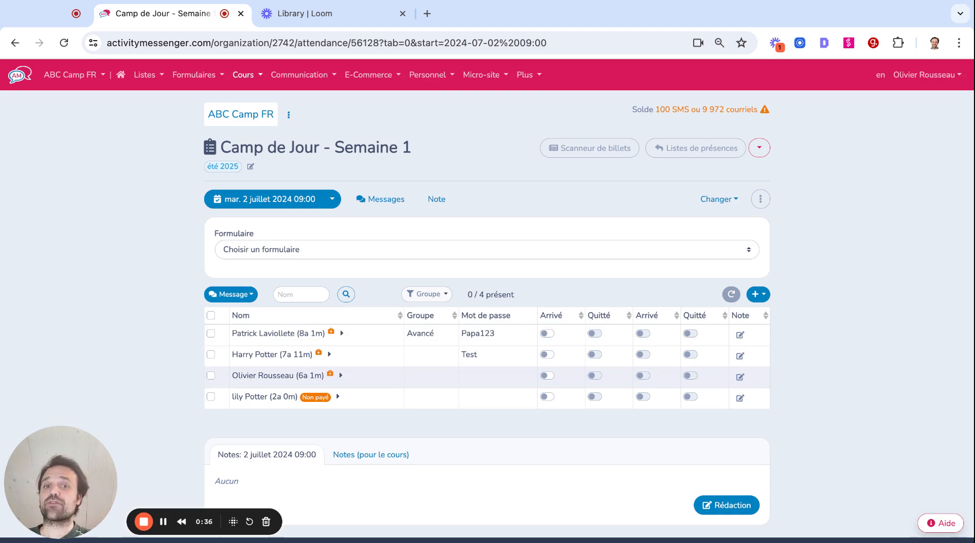
pyautogui.click(547, 334)
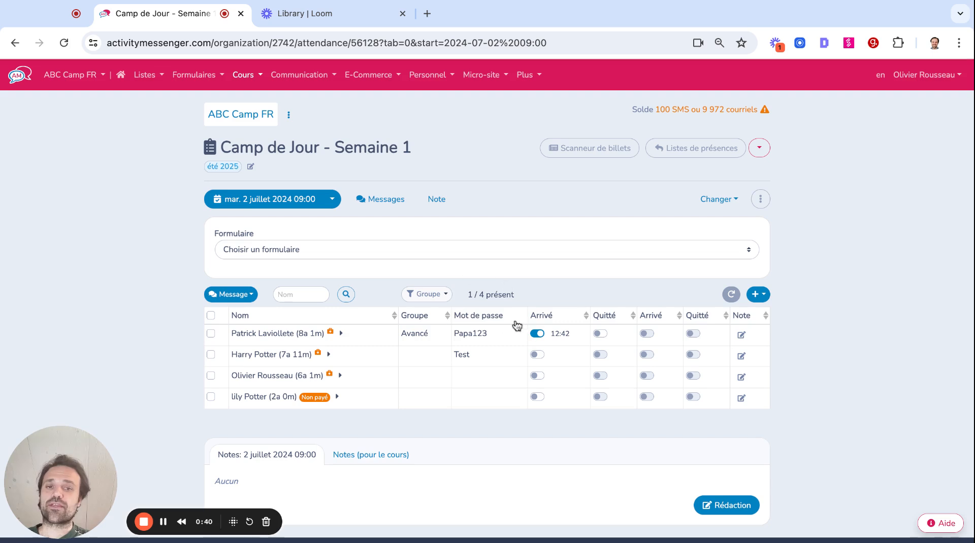
pyautogui.click(535, 356)
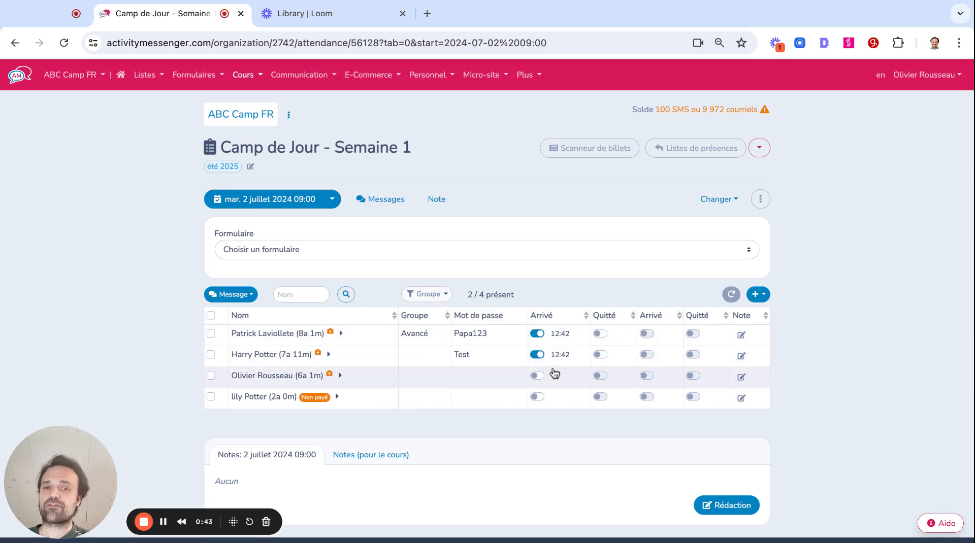
pyautogui.click(600, 334)
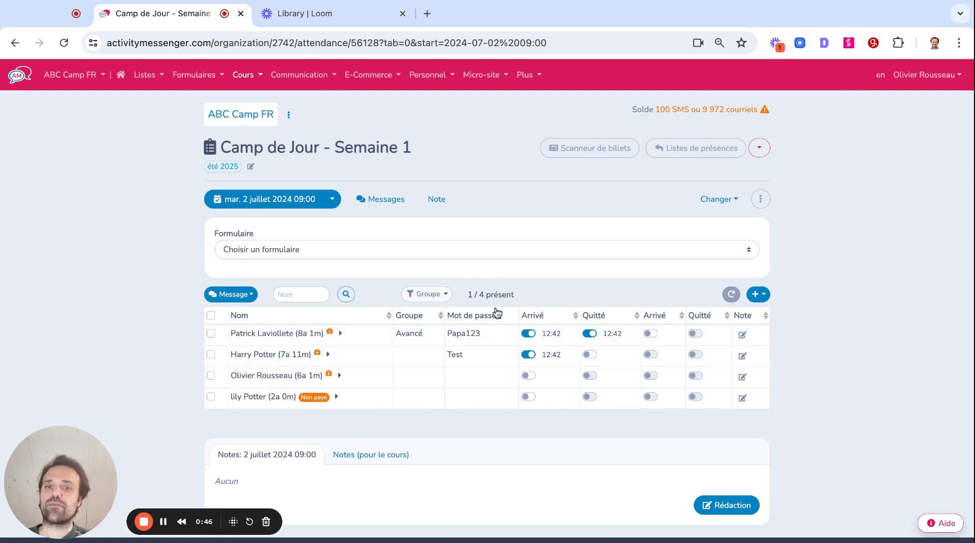
pyautogui.click(591, 355)
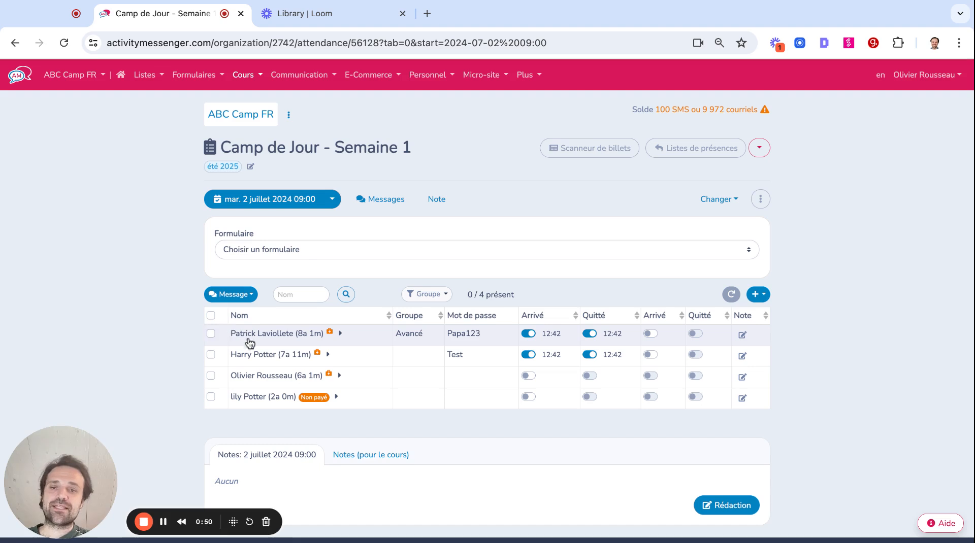
# Step: Review the first participant's details, including contacts, illnesses, pickup information and add-on services, and collapse them again
pyautogui.click(299, 339)
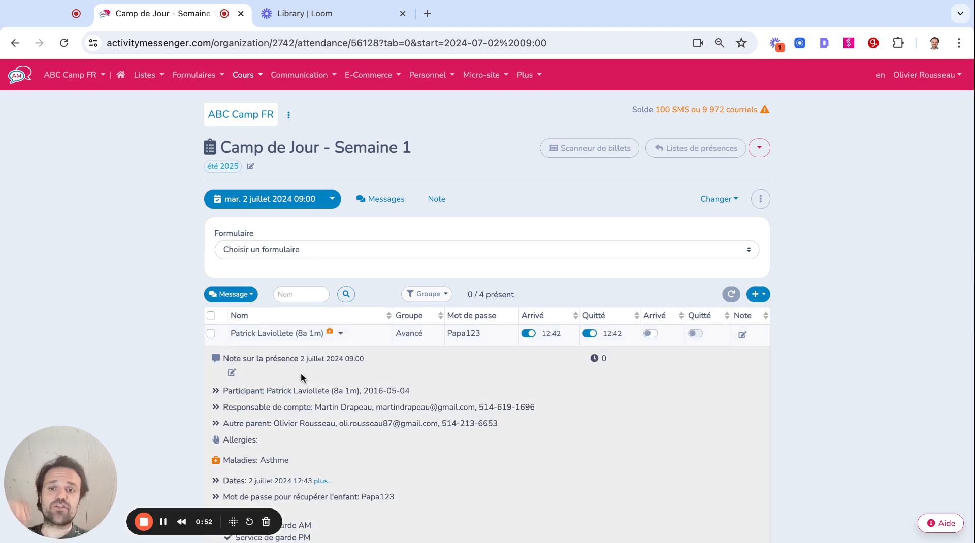
pyautogui.scroll(-1, 300, 373)
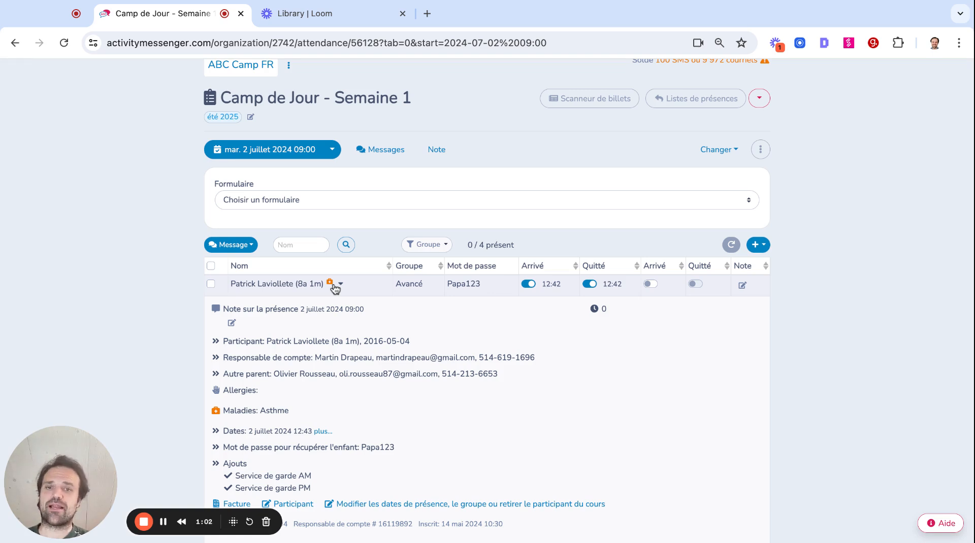
pyautogui.scroll(-1, 331, 318)
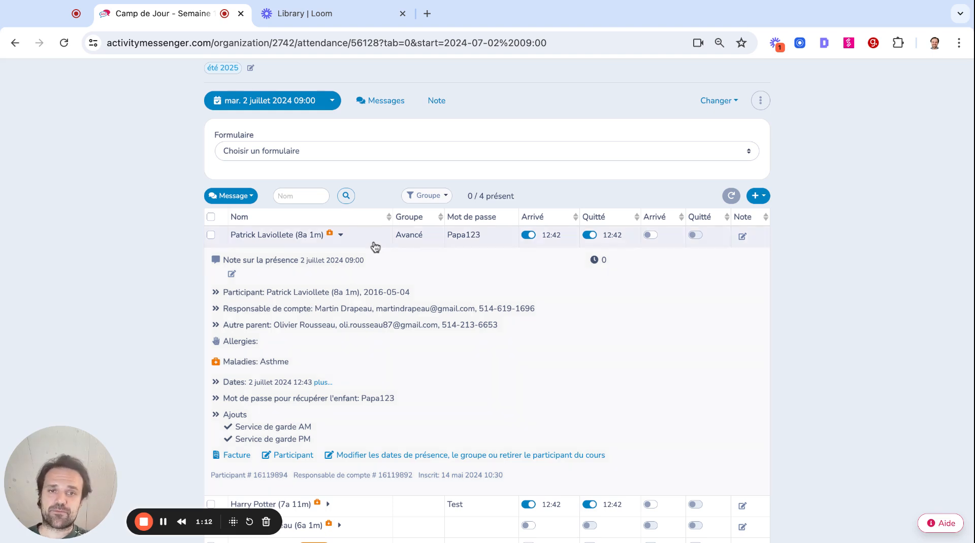
pyautogui.click(373, 243)
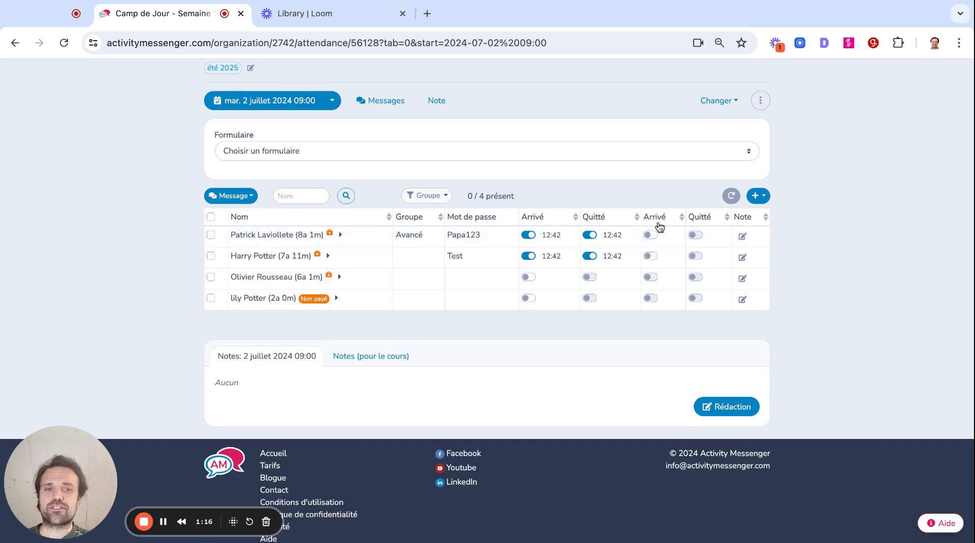
# Step: Add the attendance note "Test" to the first participant and save it
pyautogui.click(743, 237)
pyautogui.click(497, 136)
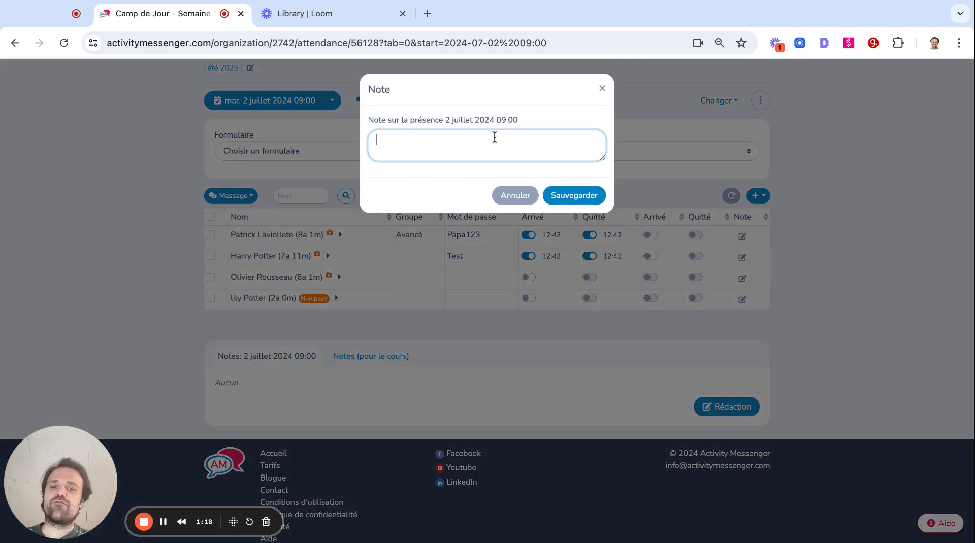
pyautogui.write('Test')
pyautogui.click(564, 199)
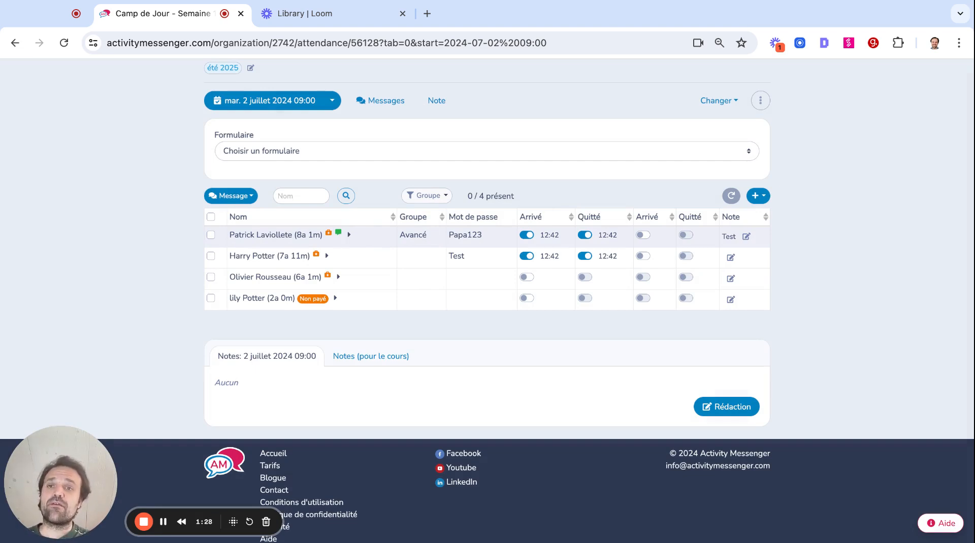
# Step: View the attendance list for 3 juillet 2024 and return to the 2 juillet 2024 session
pyautogui.click(332, 101)
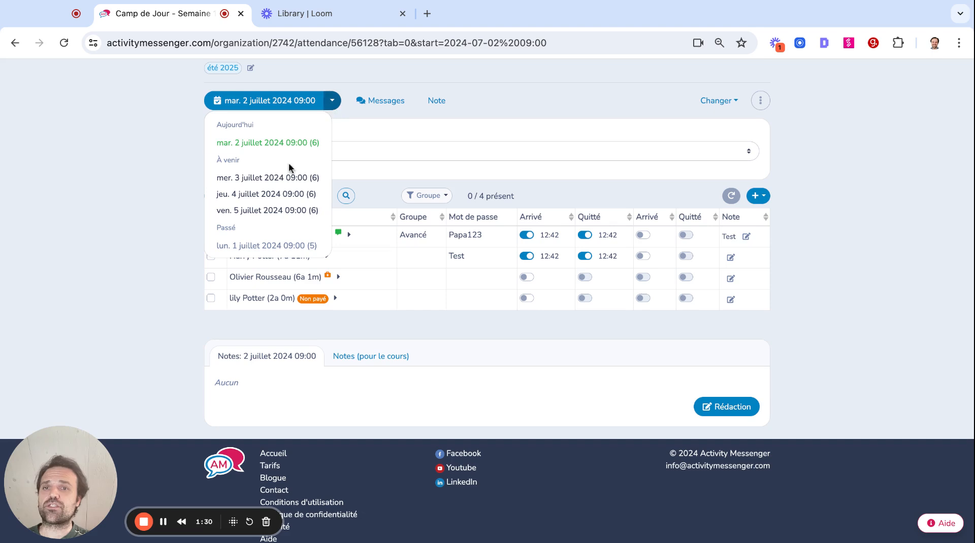
pyautogui.click(285, 177)
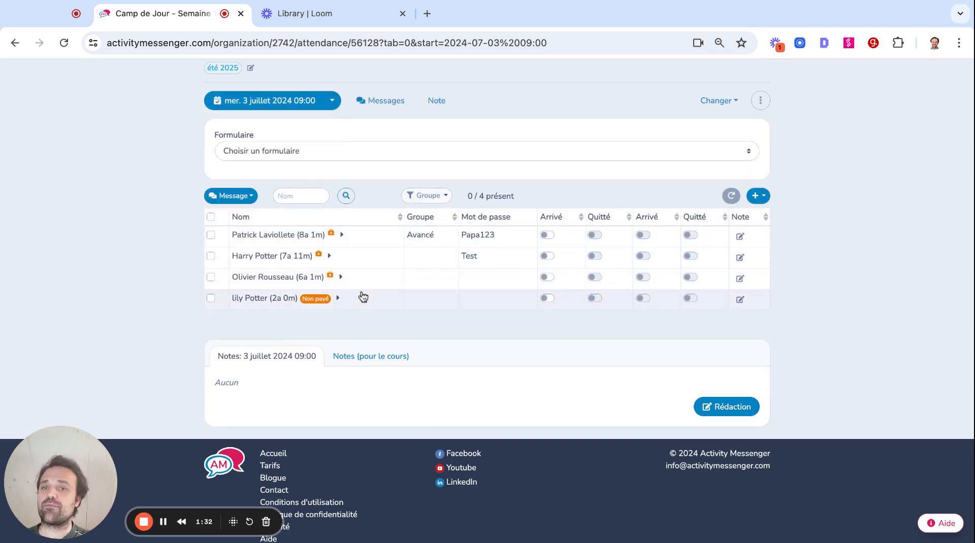
pyautogui.click(338, 111)
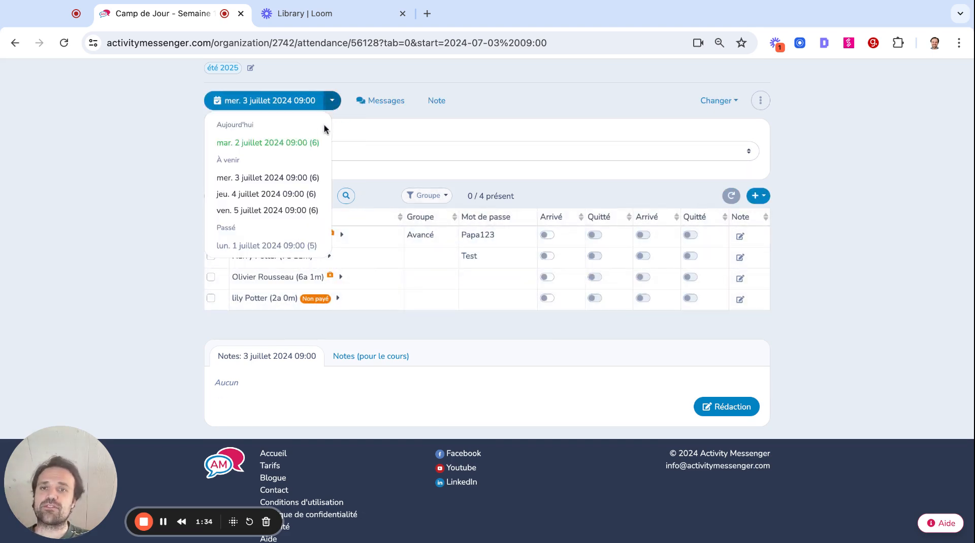
pyautogui.click(307, 137)
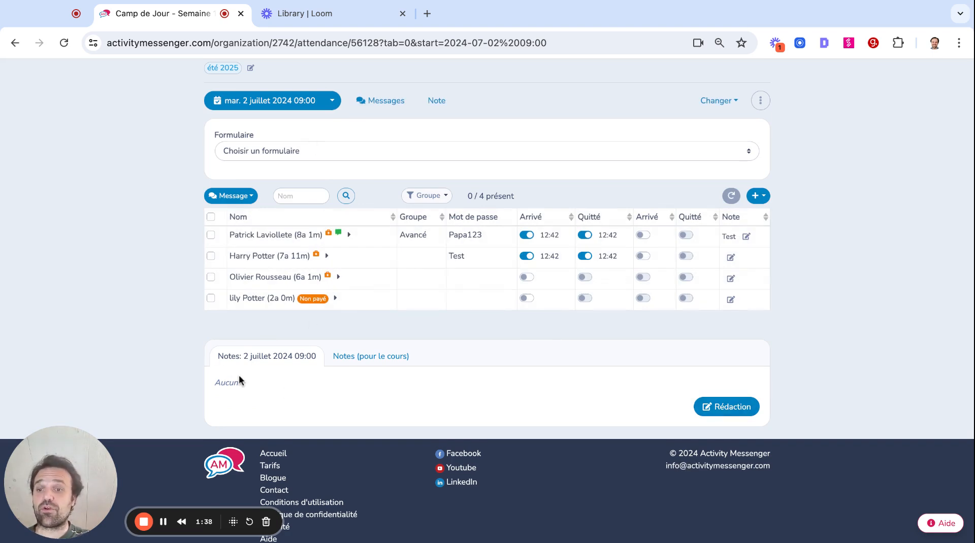
# Step: Look at the editor for the 2 juillet session notes, close it unsaved, and show the notes for the whole course
pyautogui.click(722, 408)
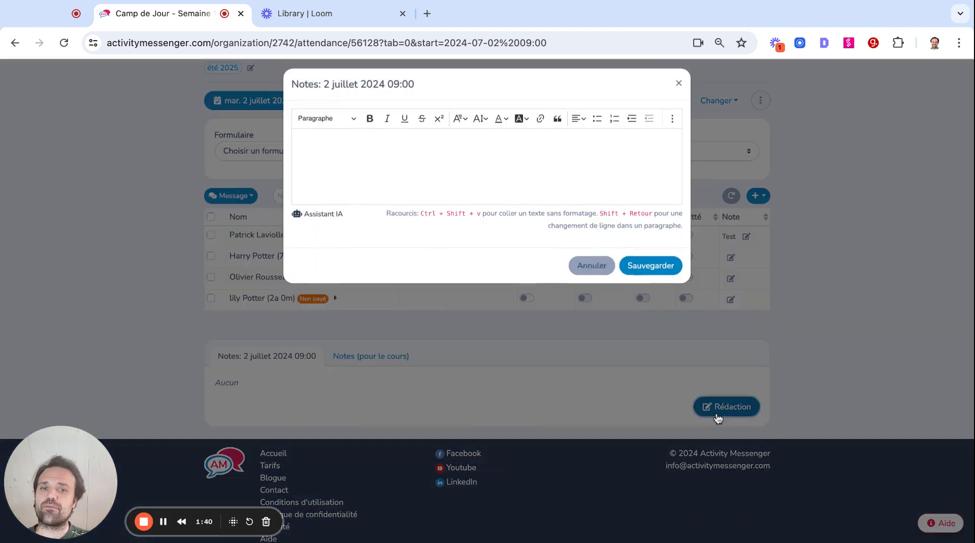
pyautogui.click(678, 89)
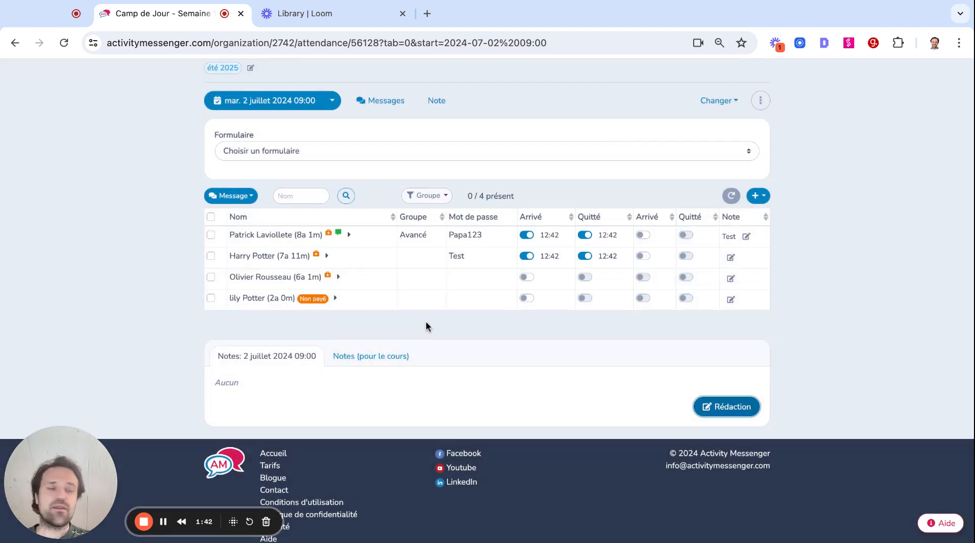
pyautogui.click(370, 364)
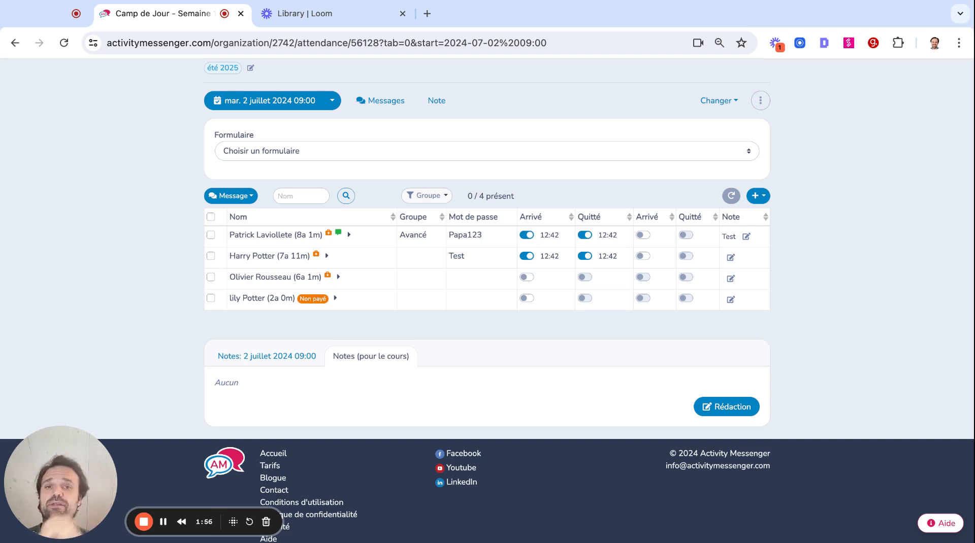
# Step: Create a participant group named Débutant for the course
pyautogui.click(762, 101)
pyautogui.click(635, 156)
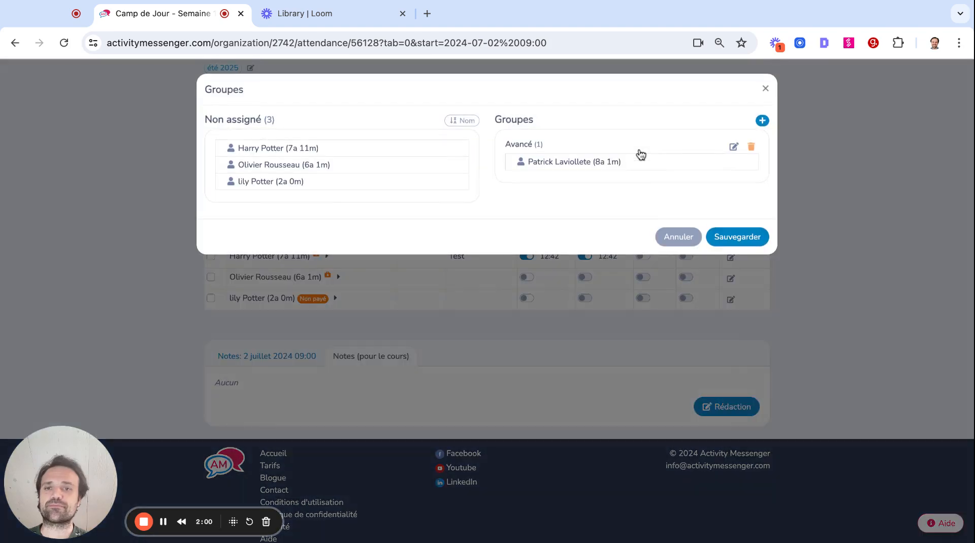
pyautogui.click(762, 121)
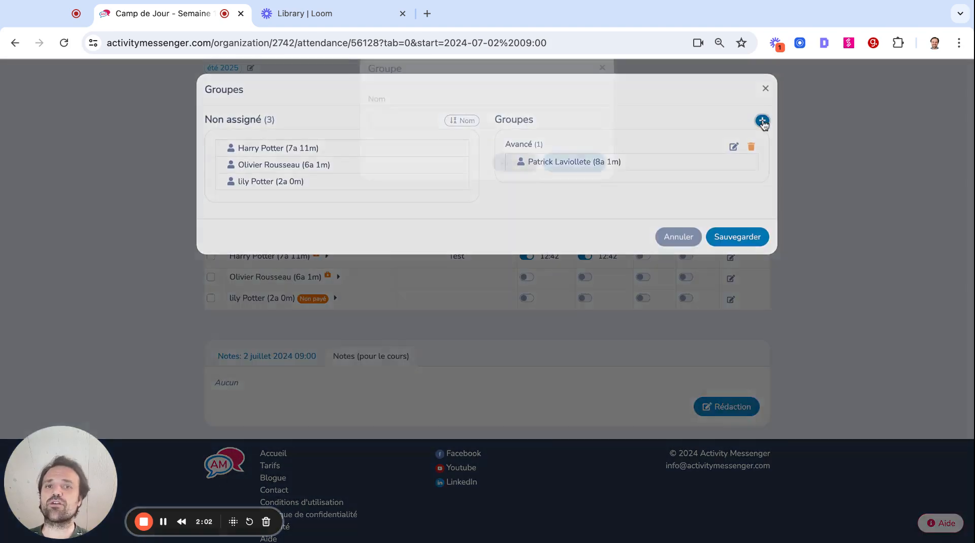
pyautogui.write('D')
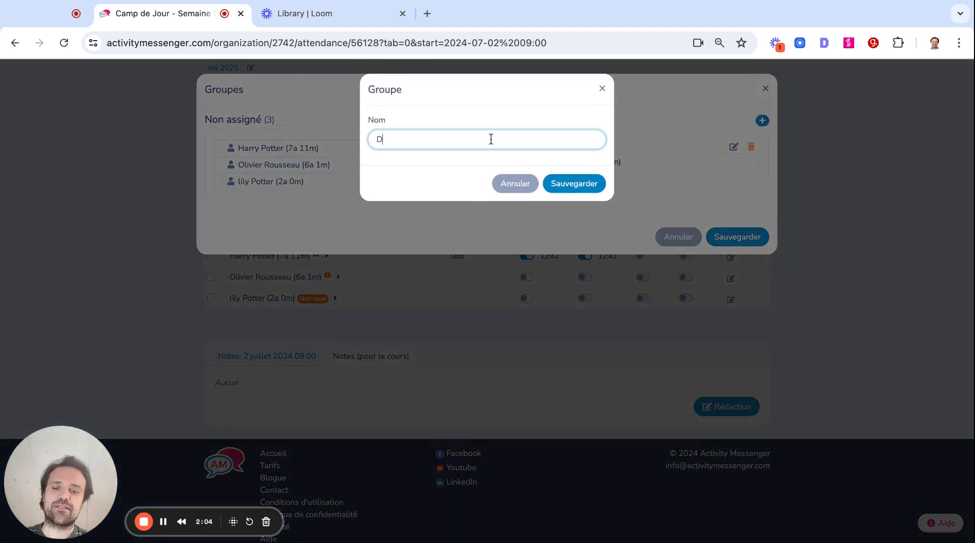
pyautogui.write('ébutant')
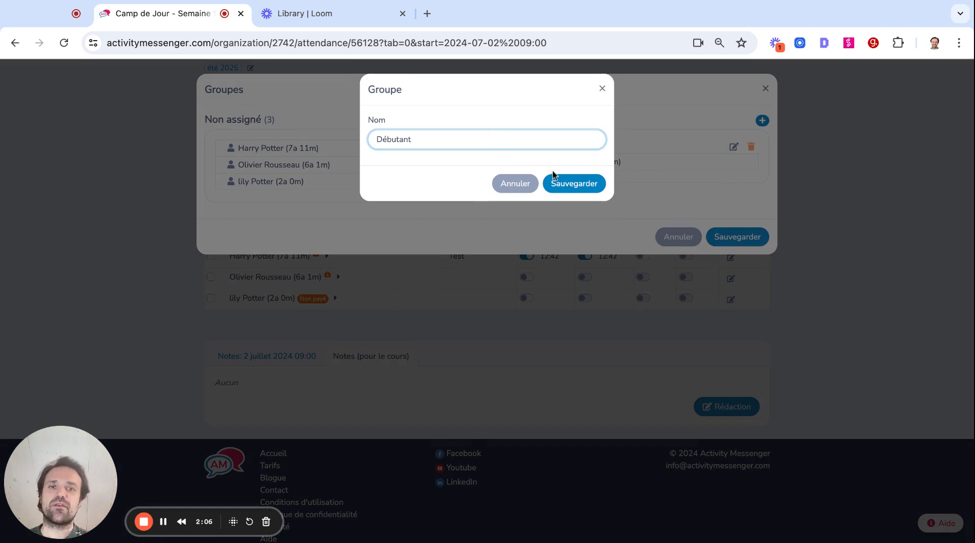
pyautogui.click(553, 183)
# Step: Assign the unassigned participants aged 7 and 6 to Débutant and the one aged 2 to Avancé, and save the groups
pyautogui.moveTo(331, 150); pyautogui.dragTo(577, 162)
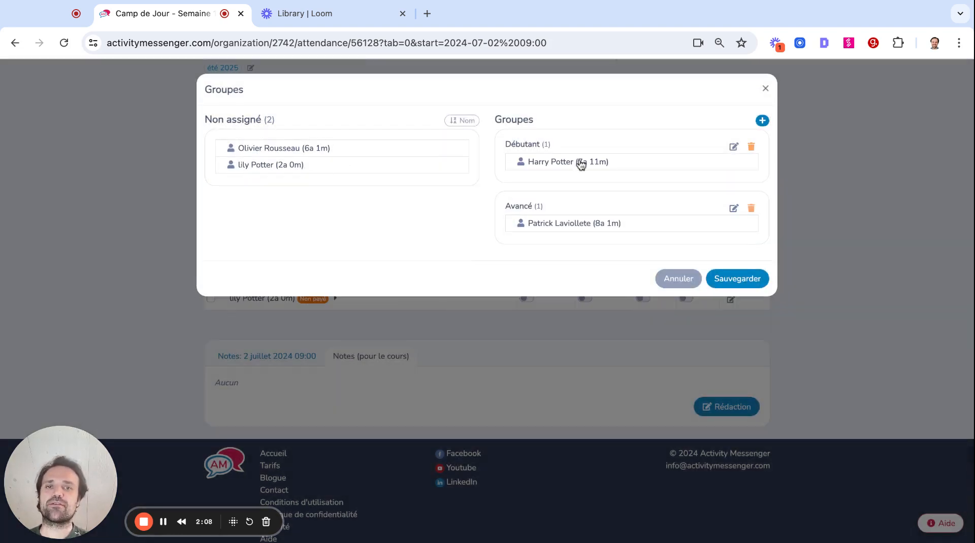
pyautogui.click(306, 151)
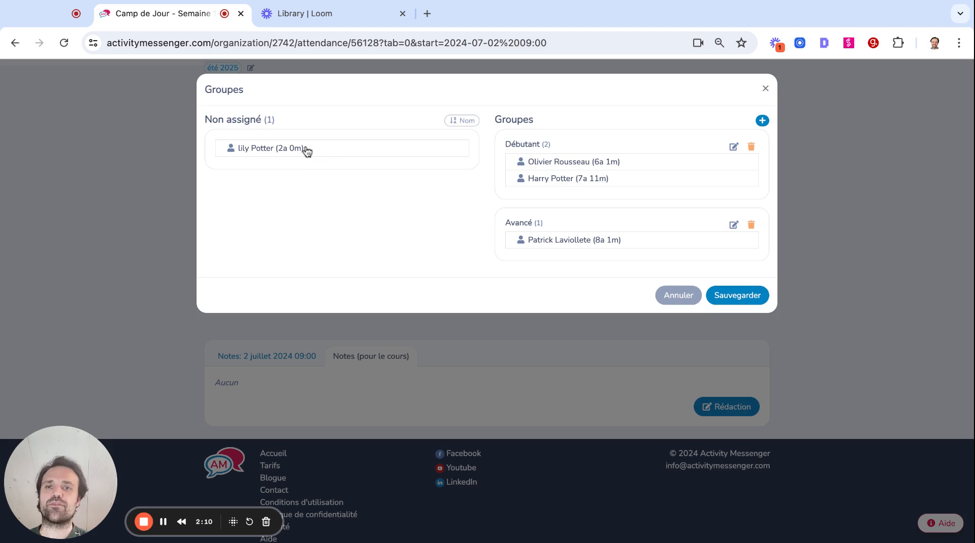
pyautogui.click(306, 150)
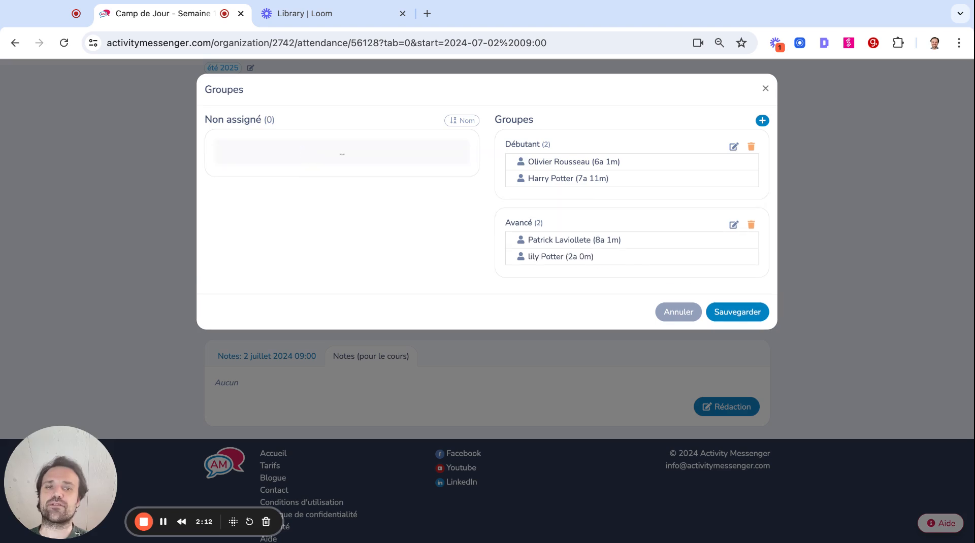
pyautogui.click(741, 316)
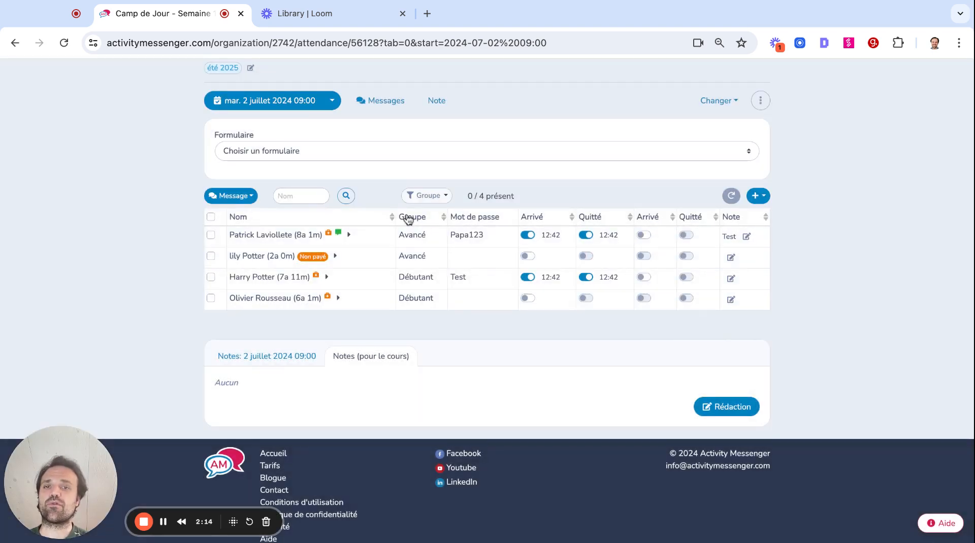
# Step: Filter the attendance list by the Avancé group and by Débutant, and restore it to Tous
pyautogui.click(440, 198)
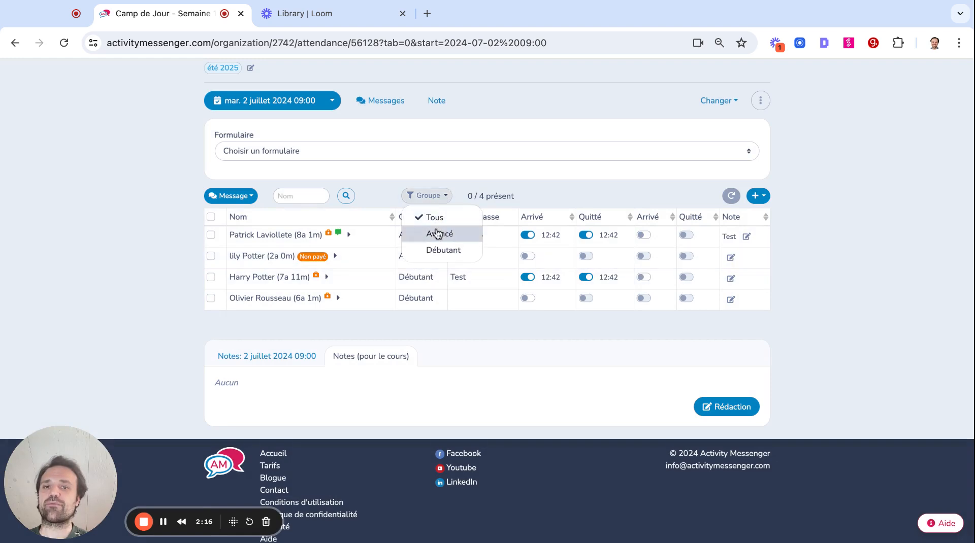
pyautogui.click(437, 234)
pyautogui.click(445, 217)
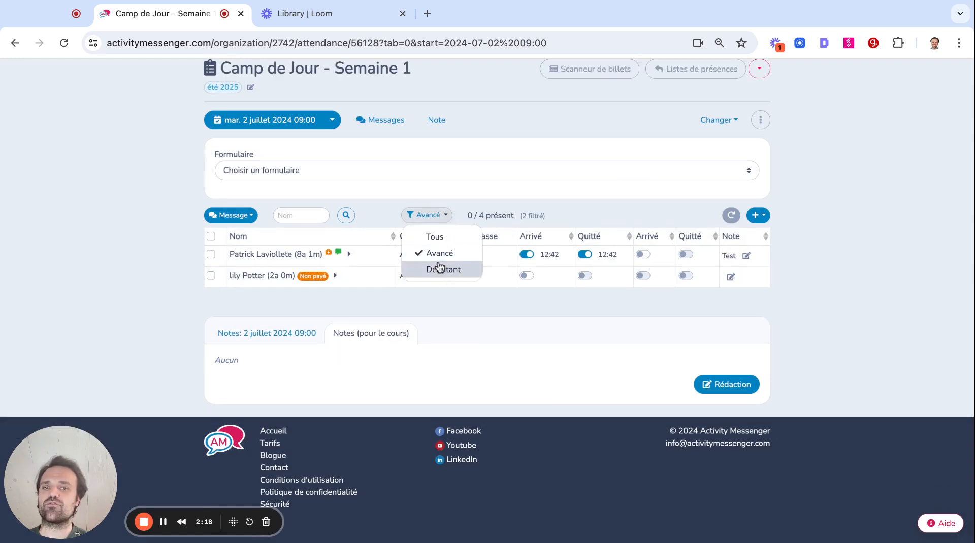
pyautogui.click(440, 269)
pyautogui.click(446, 219)
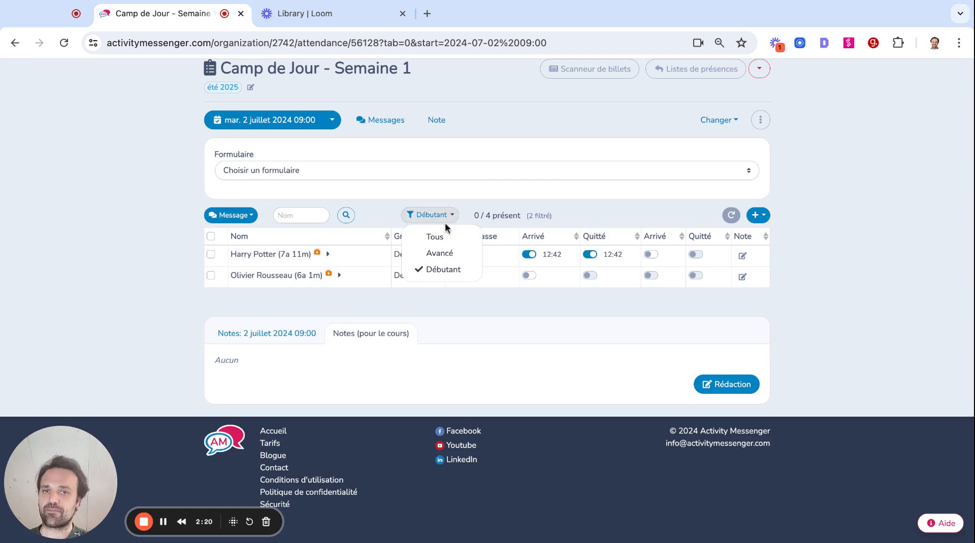
pyautogui.click(445, 235)
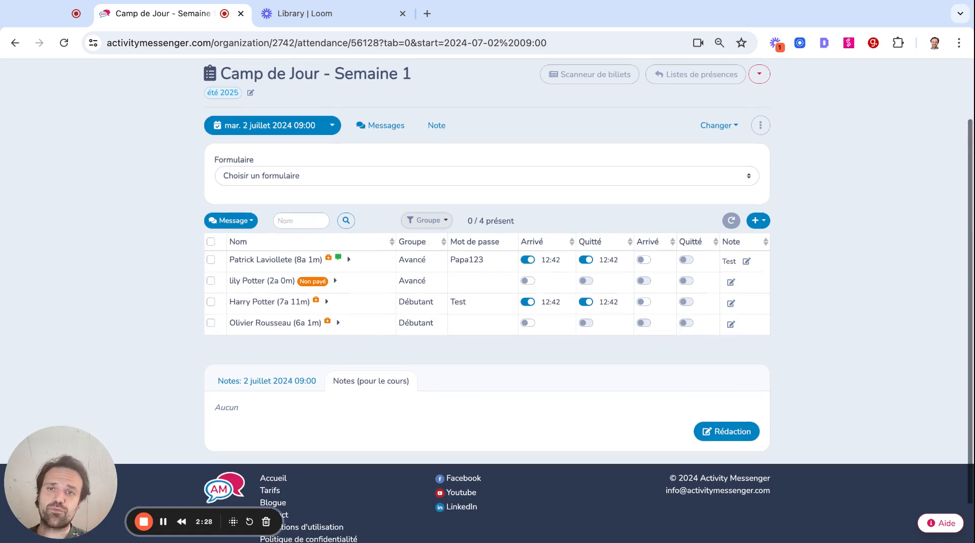
pyautogui.scroll(3, 487, 300)
pyautogui.click(246, 76)
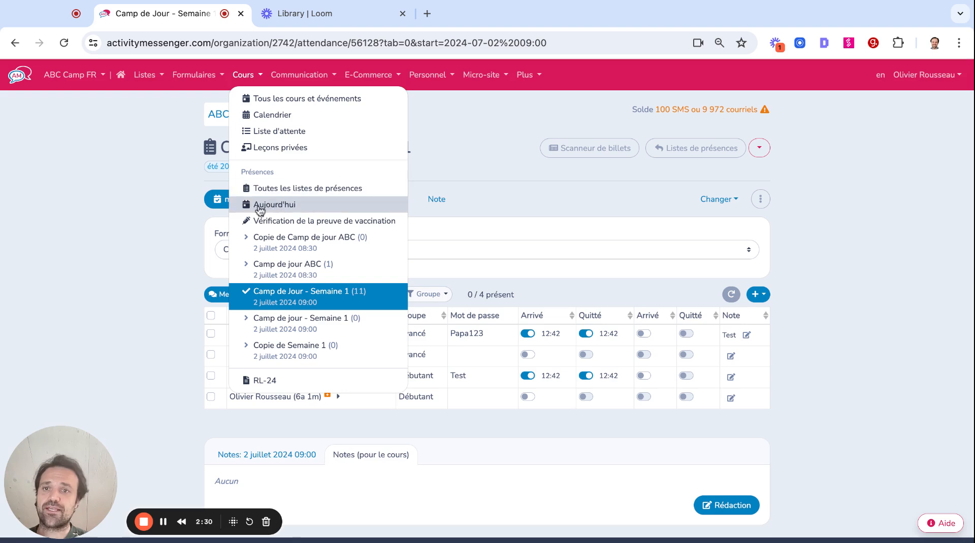
pyautogui.click(174, 241)
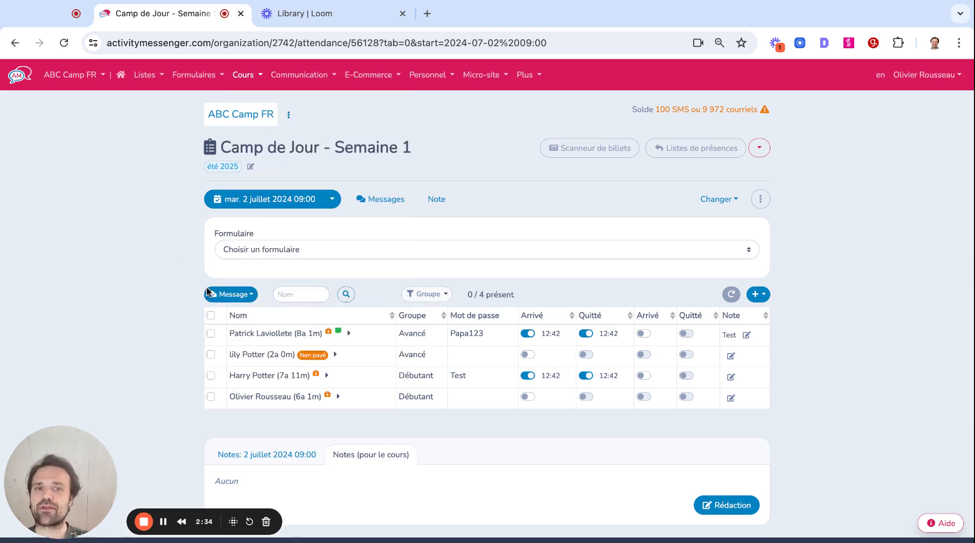
# Step: Select all four participants and start a message addressed to the participants and both parents
pyautogui.click(211, 317)
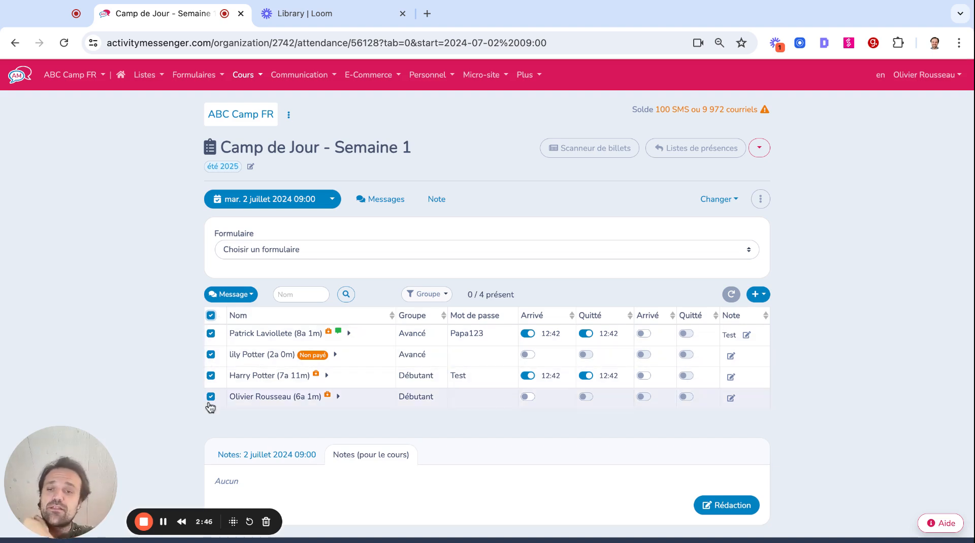
pyautogui.click(230, 296)
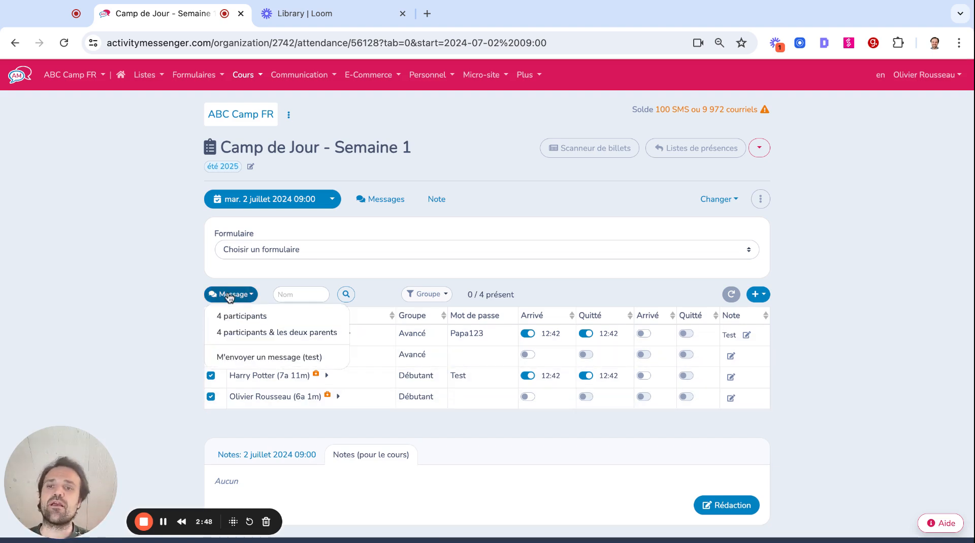
pyautogui.click(229, 332)
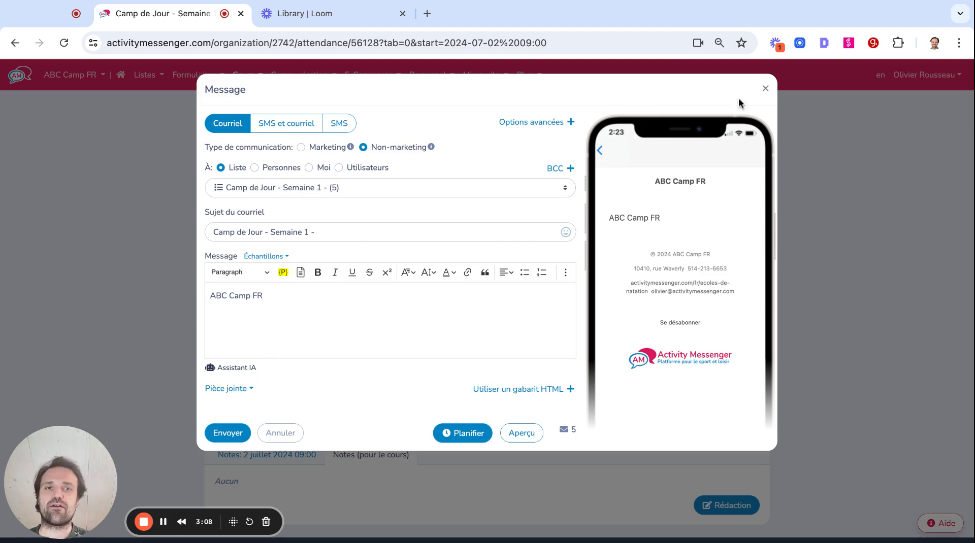
# Step: Close the message draft and choose the Acceptation des risques form to track its completion in the attendance list
pyautogui.click(765, 88)
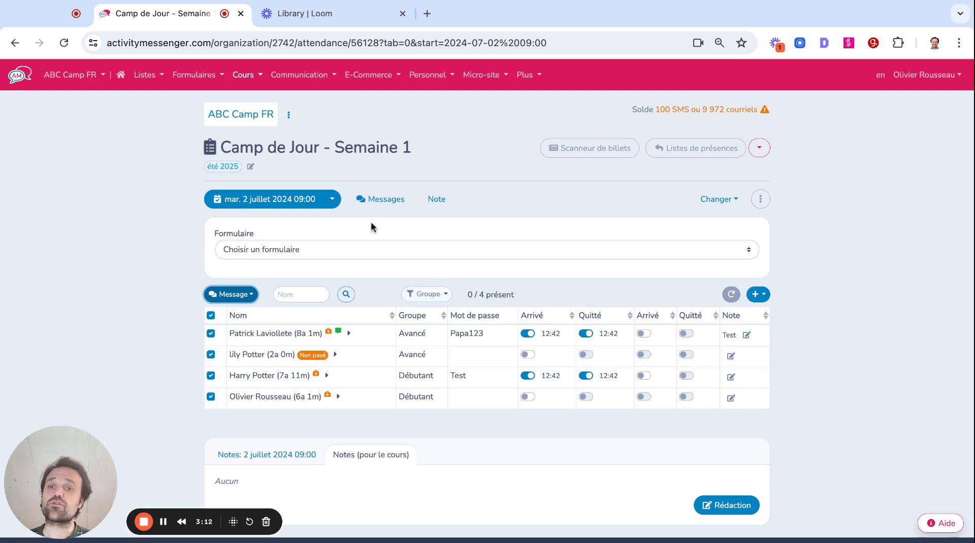
pyautogui.click(231, 254)
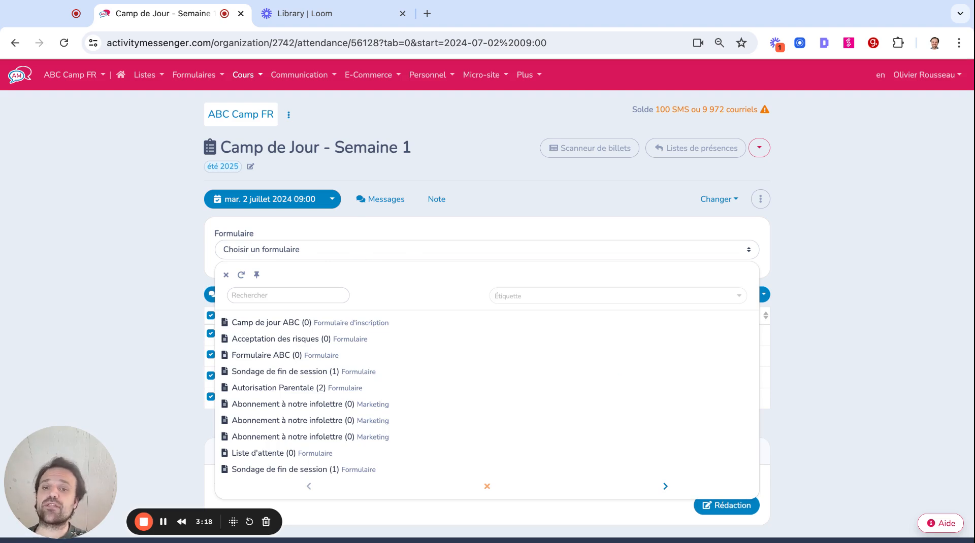
pyautogui.click(283, 340)
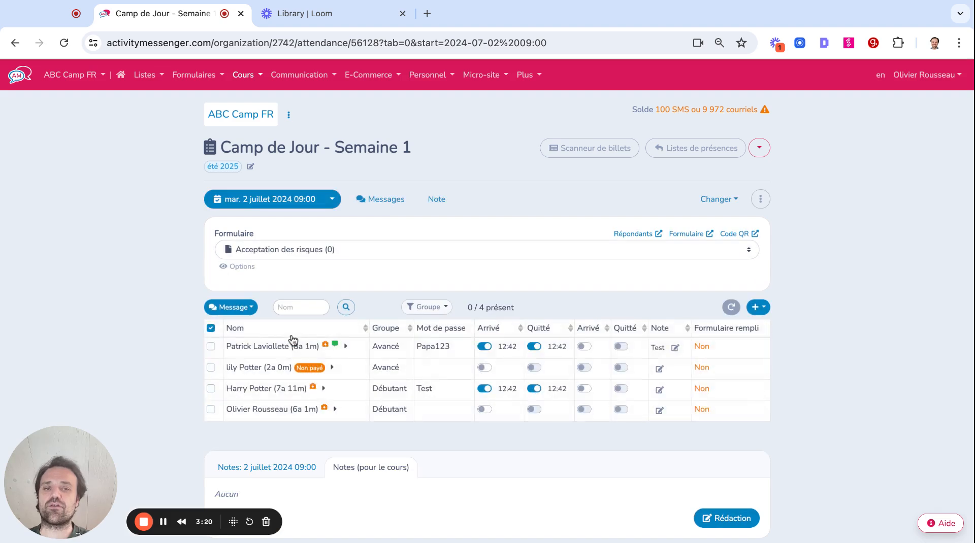
pyautogui.click(725, 347)
pyautogui.click(726, 347)
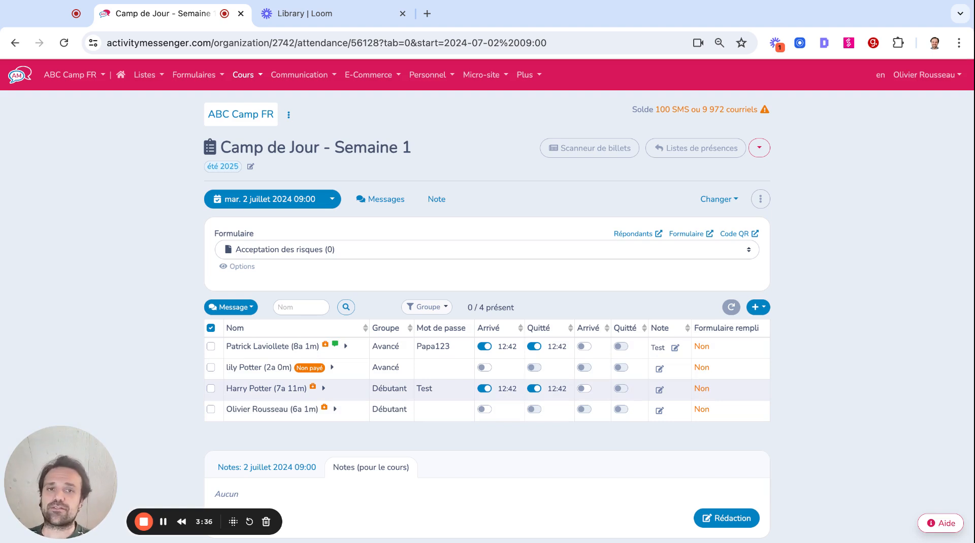
# Step: View the ticket scanner and return to the Camp de Jour - Semaine 1 attendance list
pyautogui.click(559, 155)
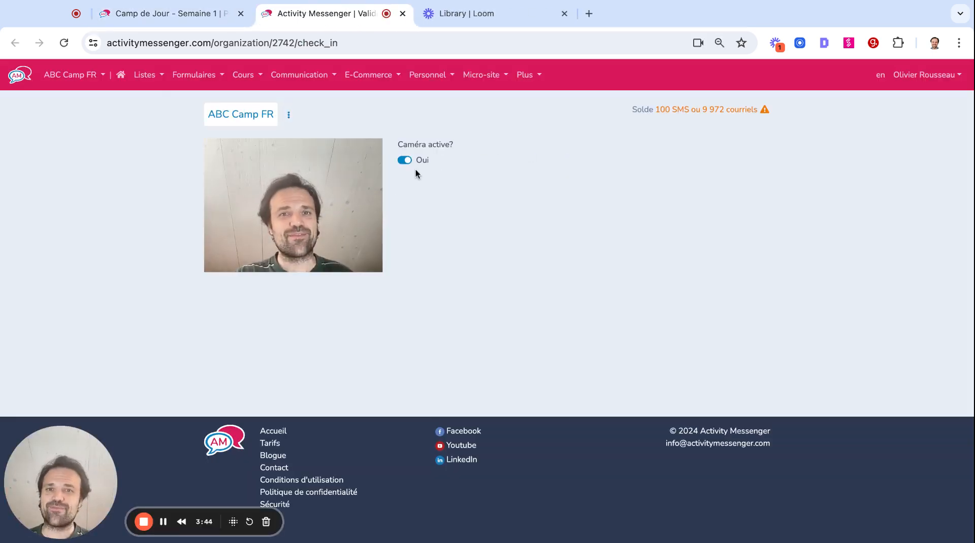
pyautogui.click(192, 24)
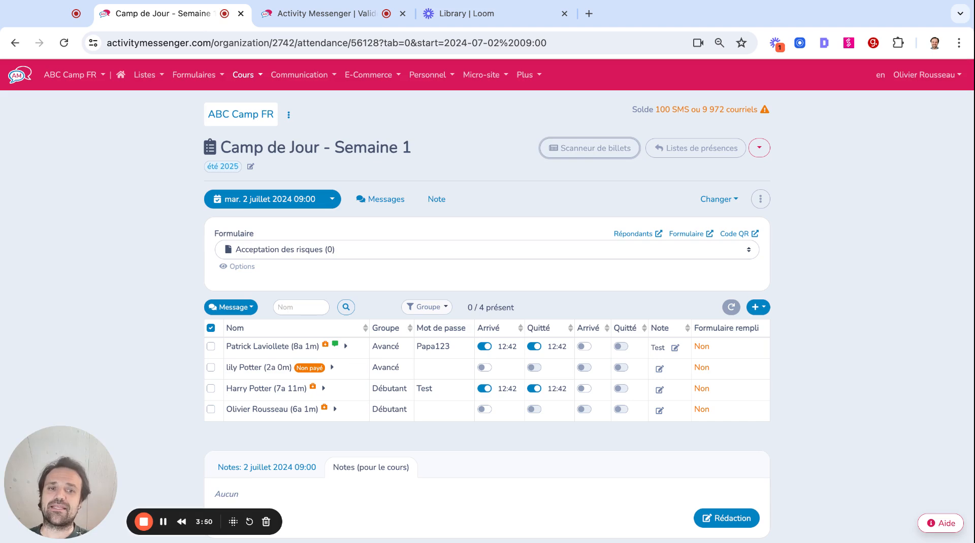
# Step: Start adding a participant and select all five occurrences from 1 to 5 juillet 2024
pyautogui.click(756, 307)
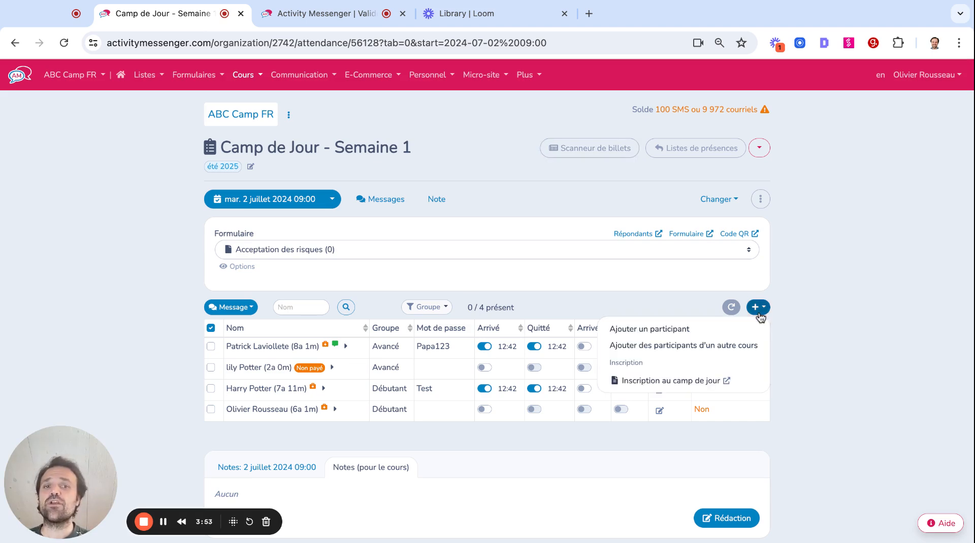
pyautogui.click(679, 330)
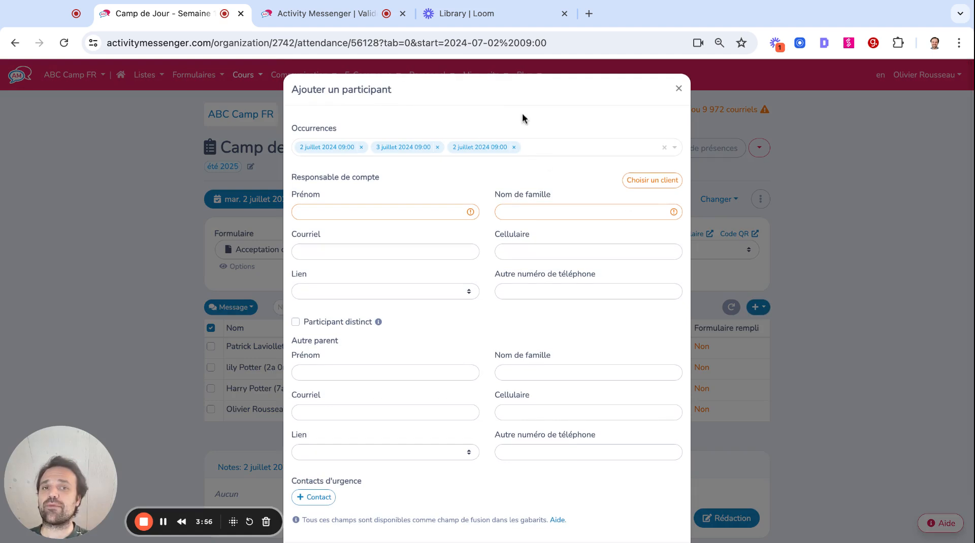
pyautogui.click(555, 146)
pyautogui.click(671, 167)
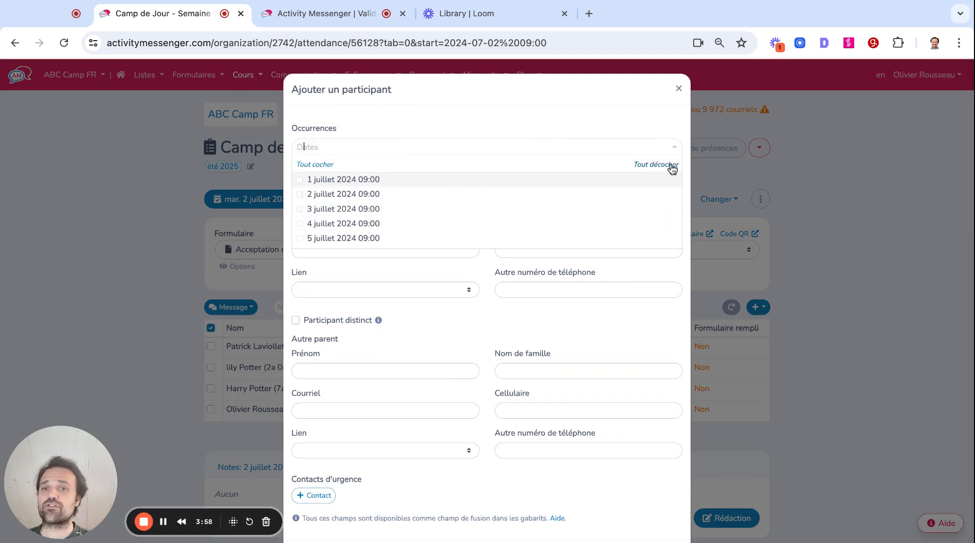
pyautogui.click(315, 165)
pyautogui.click(447, 94)
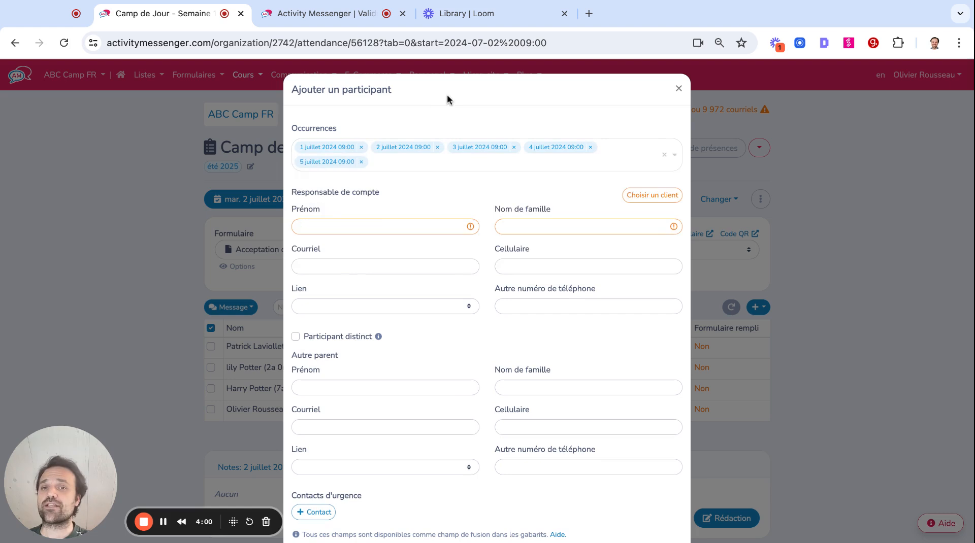
# Step: Mark the new entry as a distinct participant, review its detail fields and discard the unsaved participant
pyautogui.scroll(-3, 410, 188)
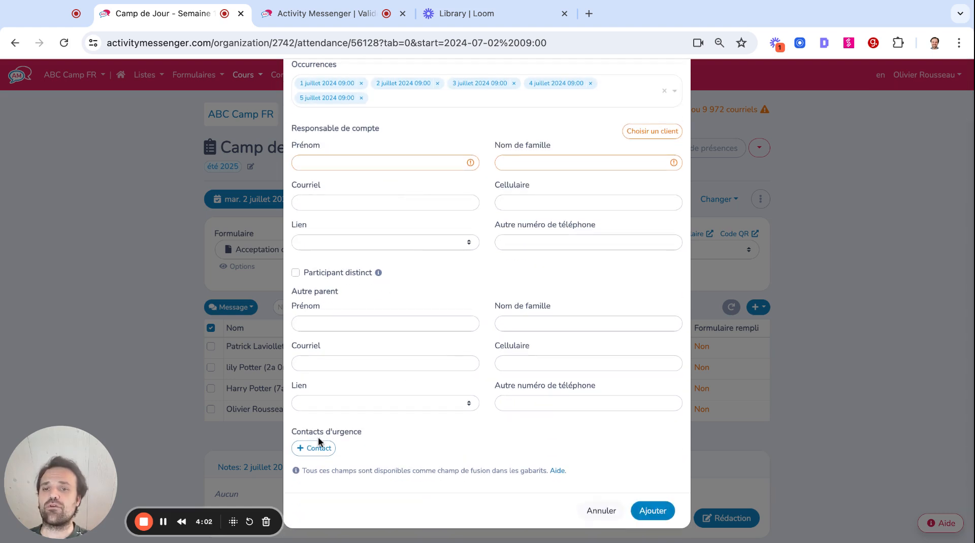
pyautogui.scroll(1, 592, 354)
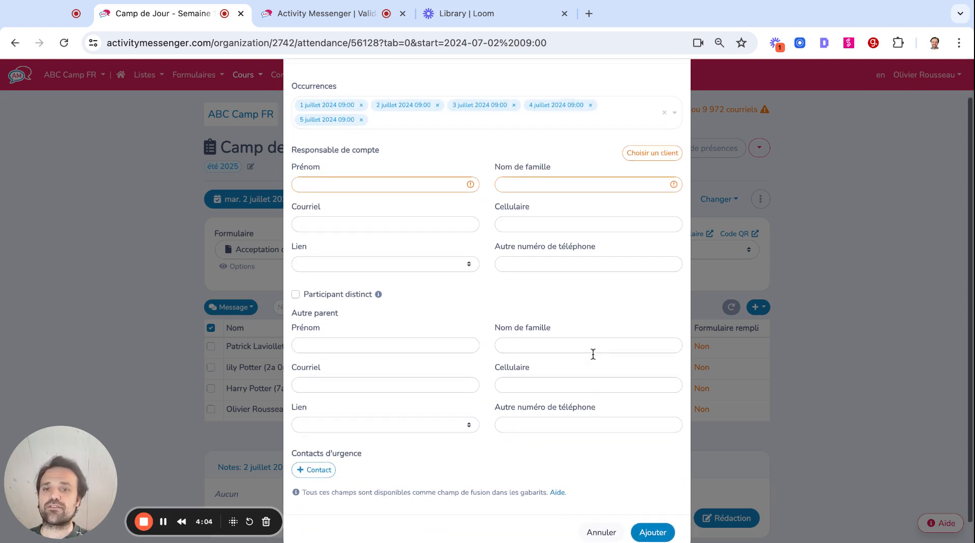
pyautogui.scroll(2, 593, 354)
pyautogui.click(315, 336)
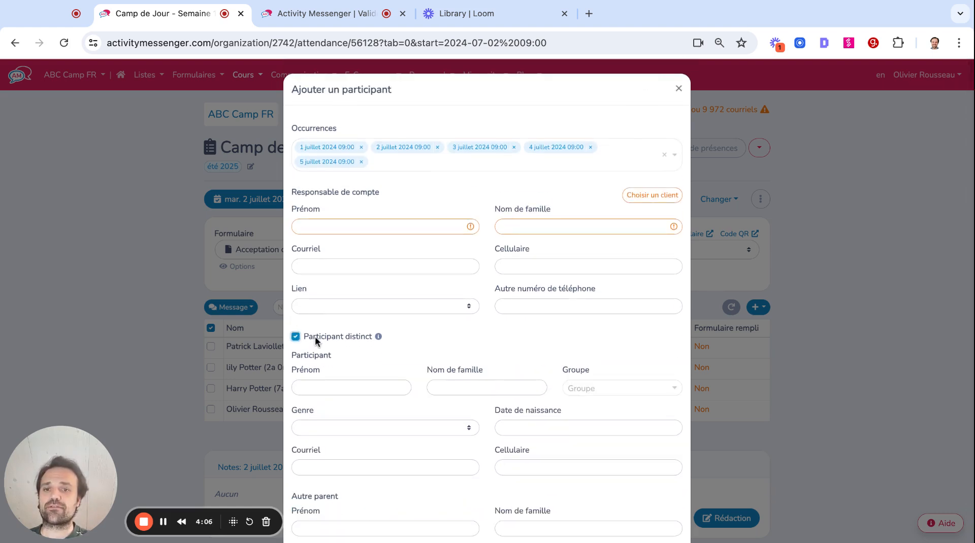
pyautogui.scroll(-5, 315, 336)
pyautogui.scroll(5, 315, 336)
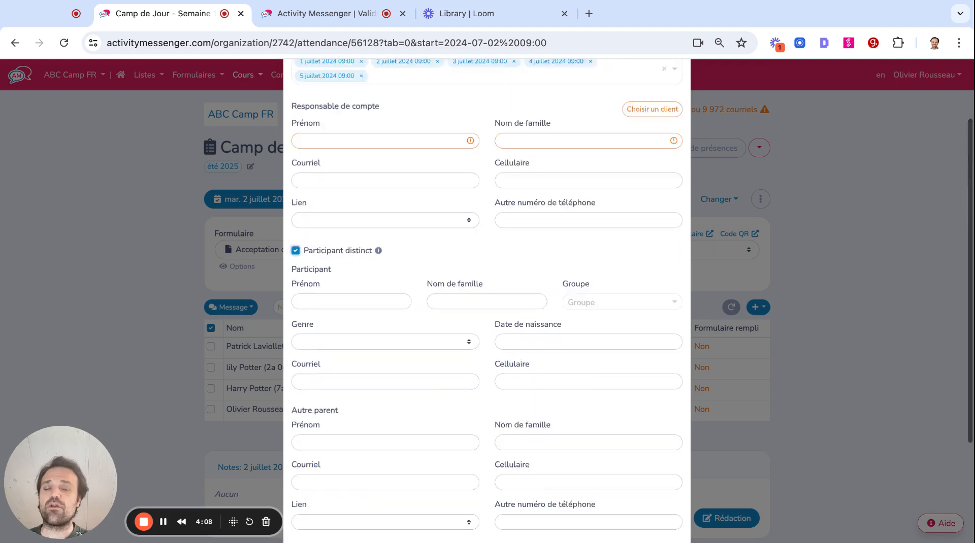
pyautogui.click(678, 88)
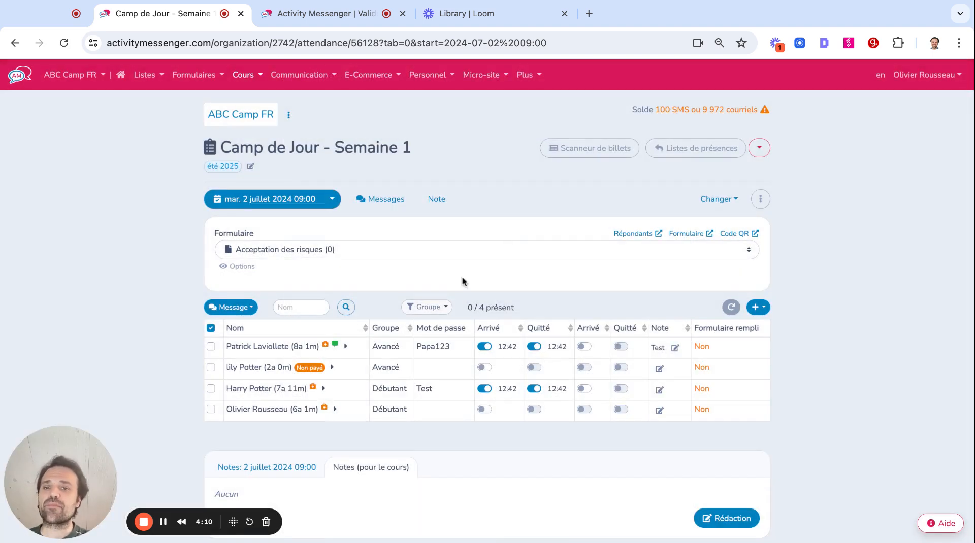
# Step: Examine the options for adding participants and the further actions available for the attendance list
pyautogui.click(759, 308)
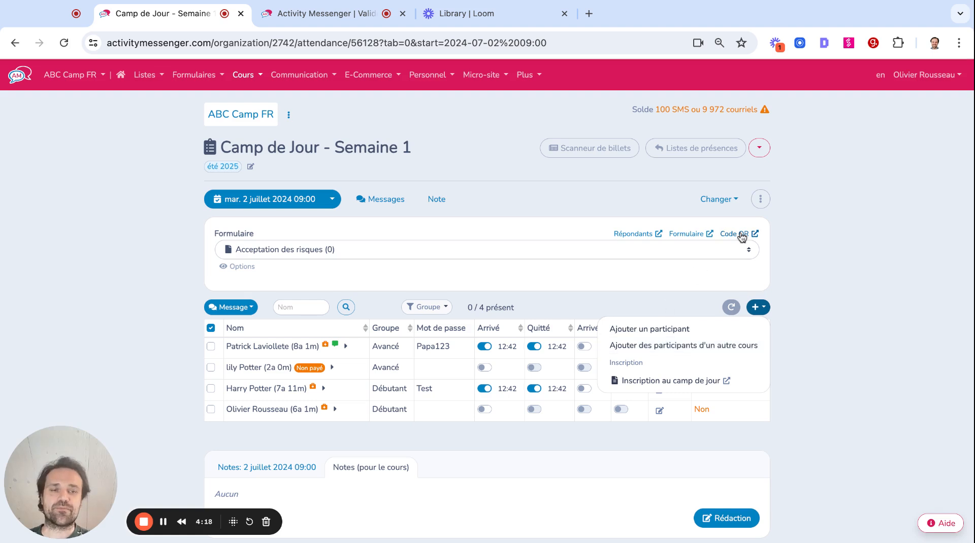
pyautogui.click(762, 204)
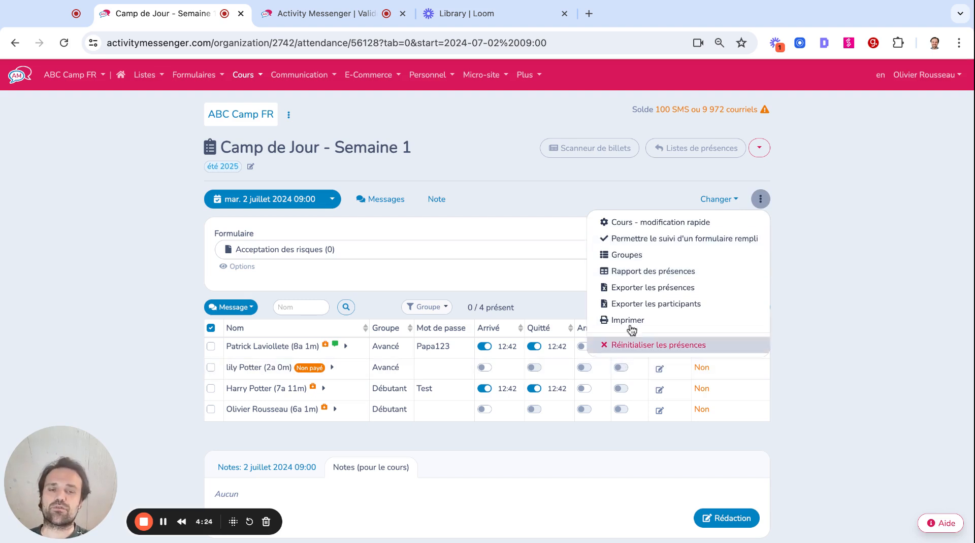
pyautogui.click(488, 183)
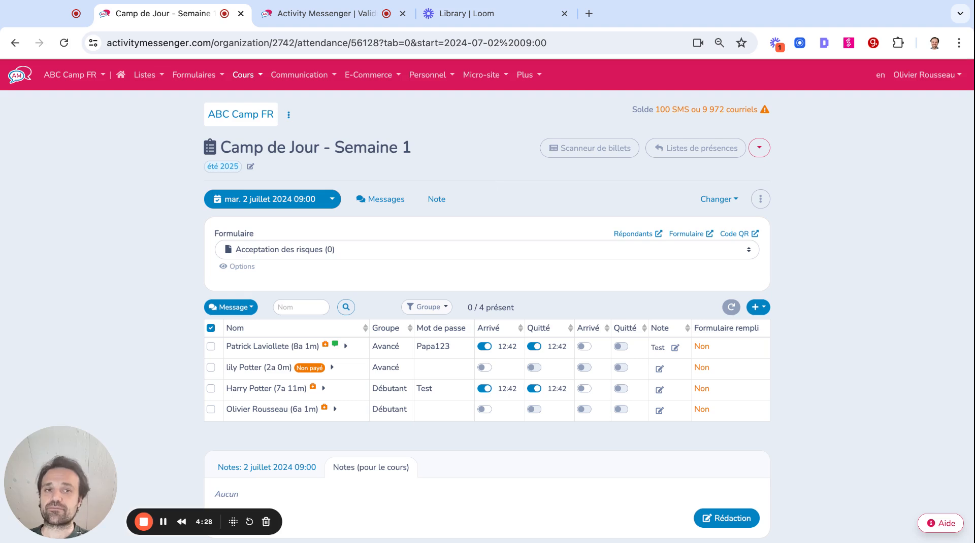
# Step: Open all attendance lists and examine the users who can be assigned as staff to Camp de Jour - Semaine 1
pyautogui.click(249, 77)
pyautogui.click(312, 188)
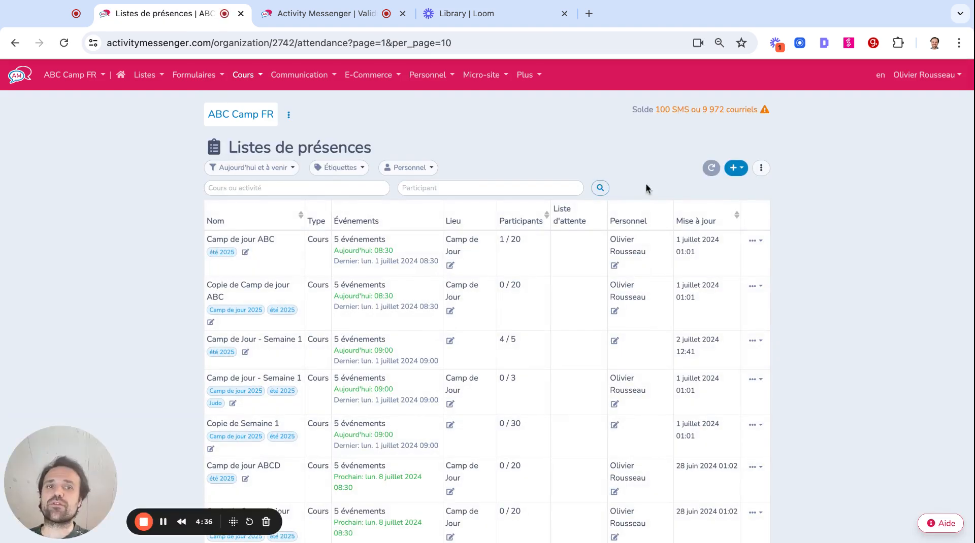
pyautogui.click(615, 342)
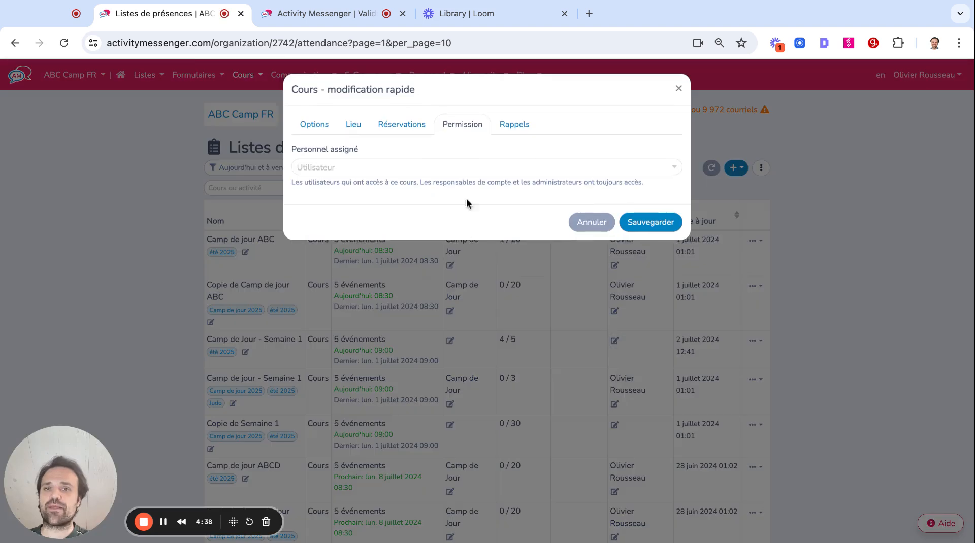
pyautogui.click(348, 167)
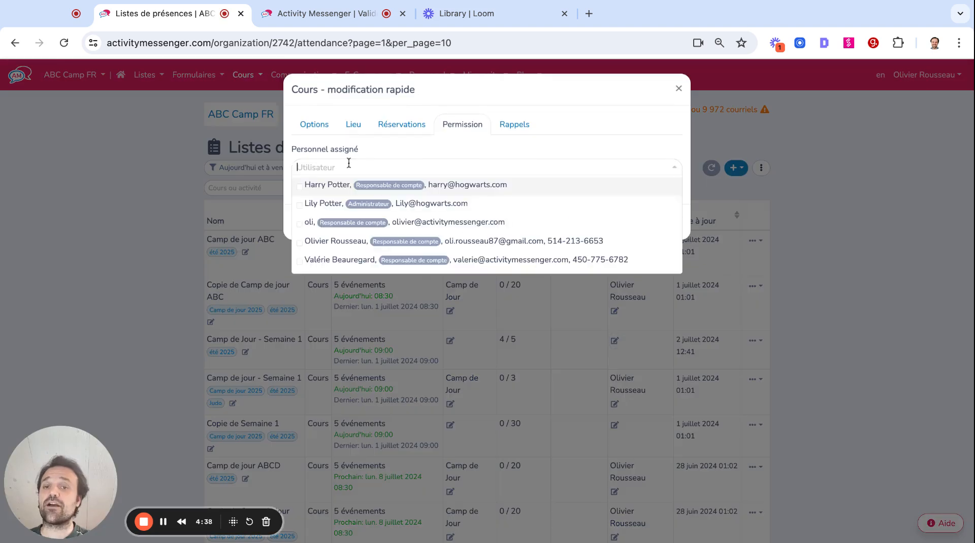
pyautogui.click(330, 192)
pyautogui.click(325, 195)
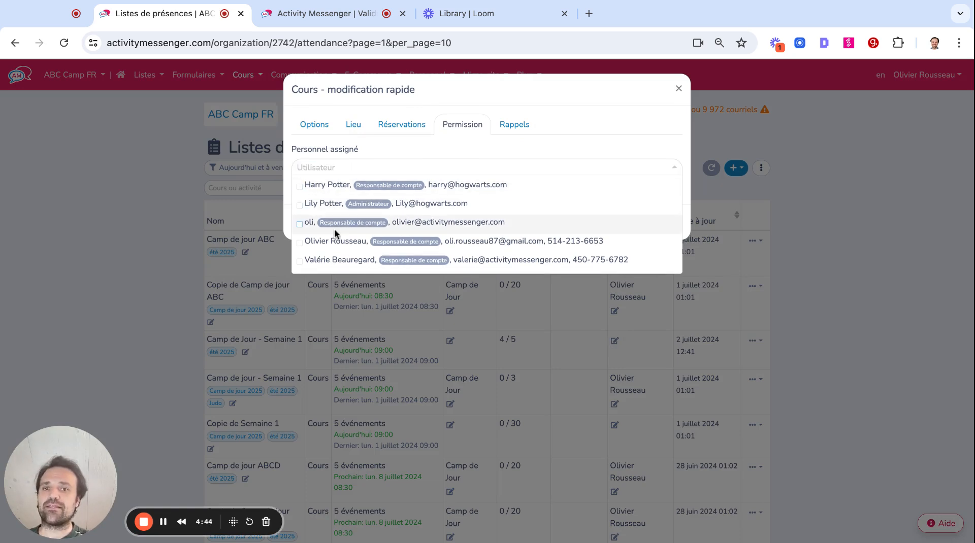
pyautogui.click(464, 139)
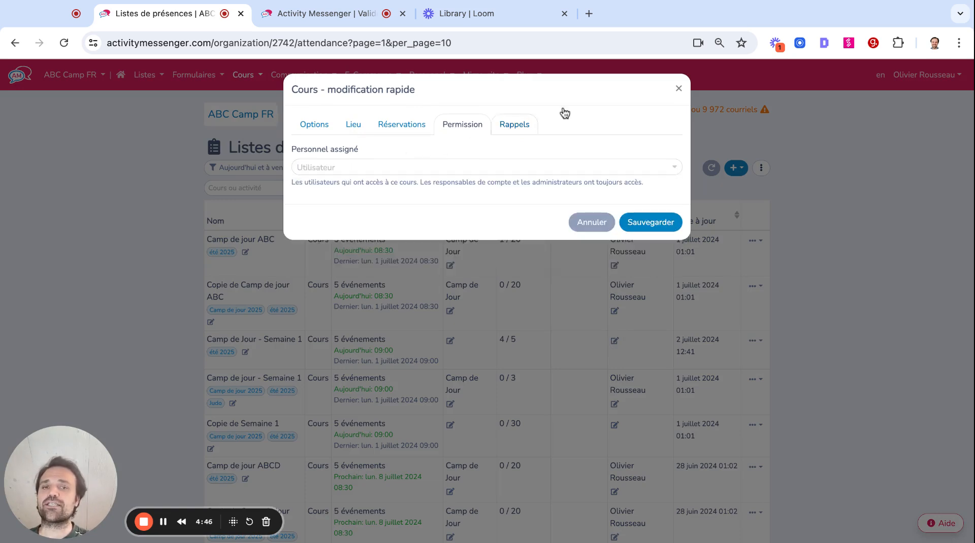
pyautogui.click(678, 89)
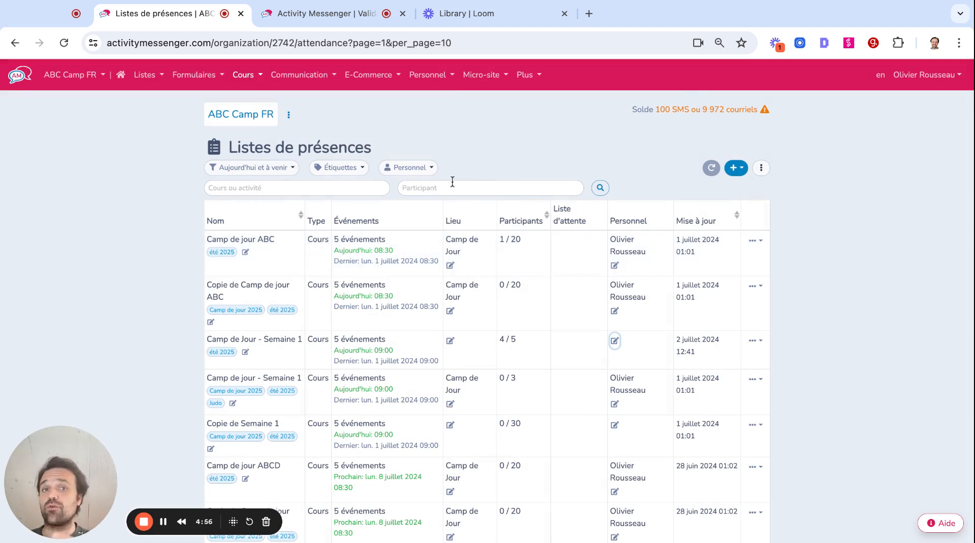
# Step: Examine the course search, tag and staff filters of the attendance lists
pyautogui.click(289, 189)
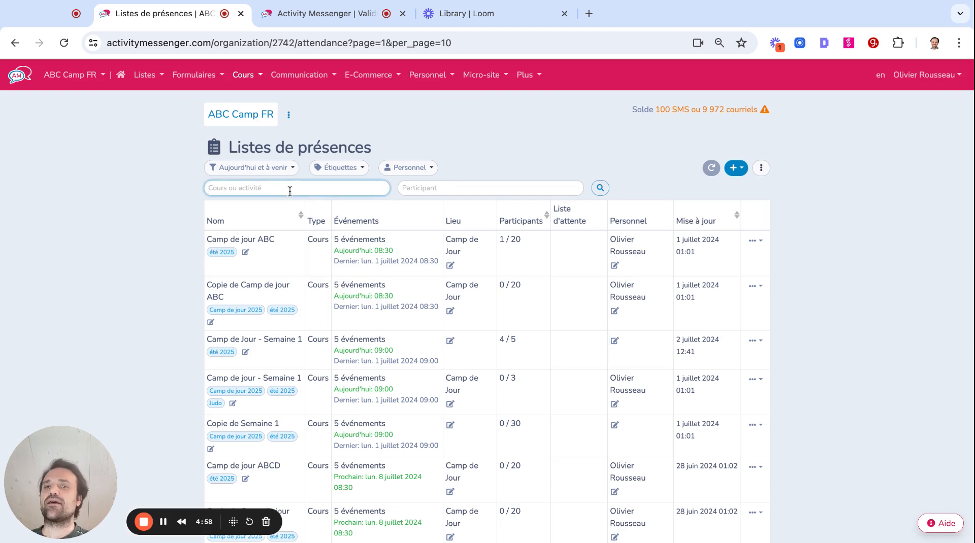
pyautogui.click(166, 203)
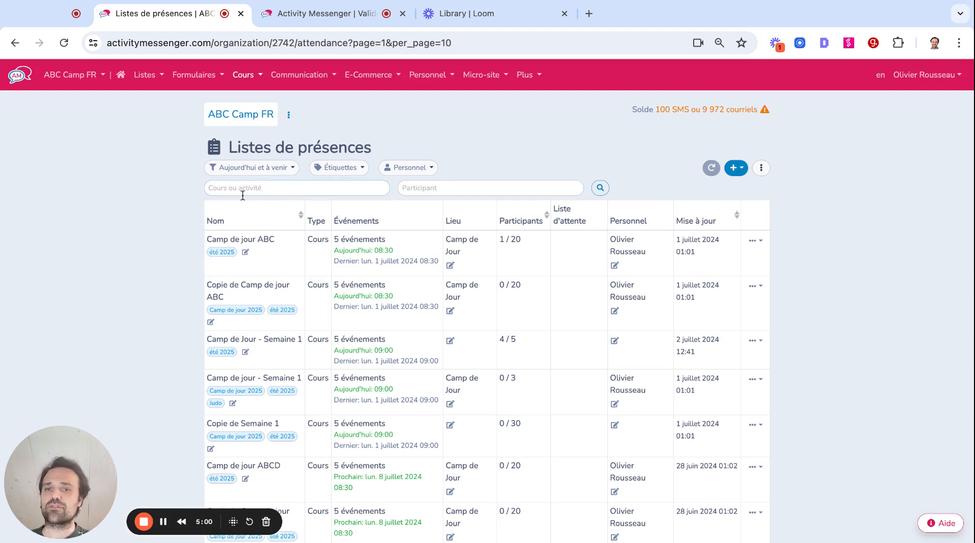
pyautogui.click(346, 168)
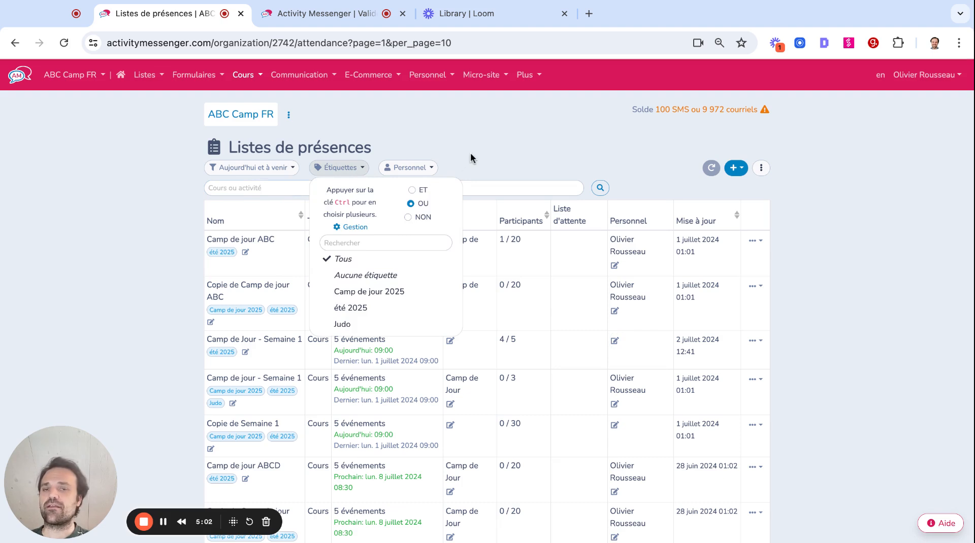
pyautogui.click(440, 160)
pyautogui.click(433, 168)
pyautogui.click(452, 159)
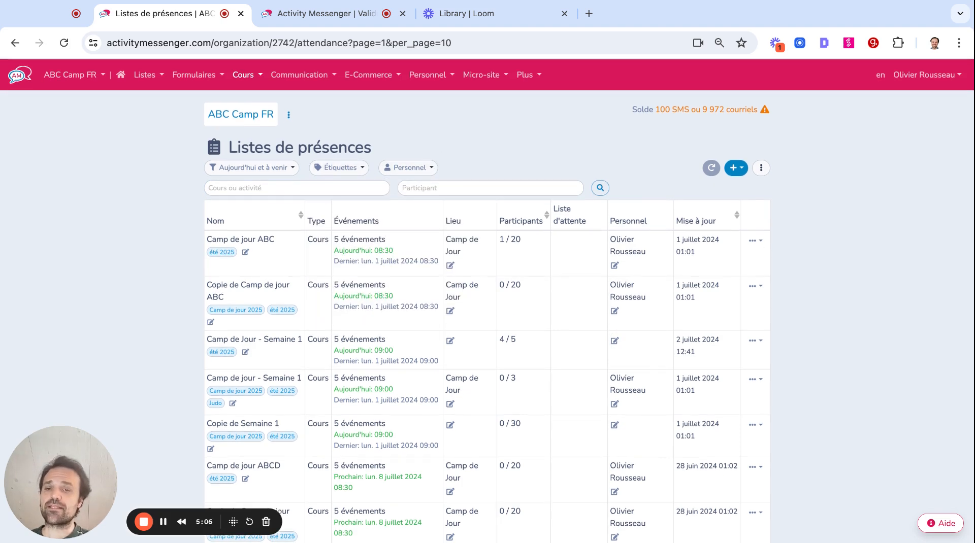
# Step: Open today's attendance across all courses and examine its course and location filters
pyautogui.click(247, 79)
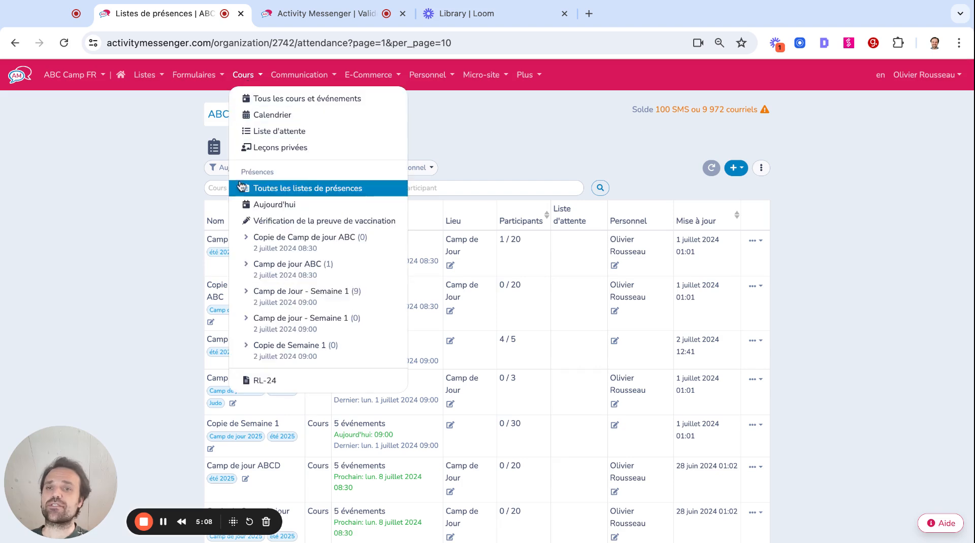
pyautogui.click(262, 206)
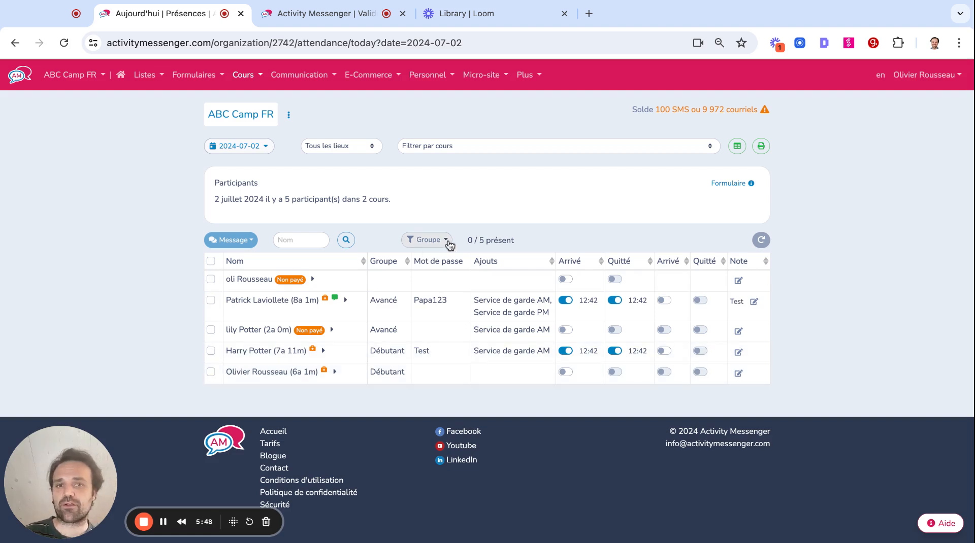
pyautogui.click(438, 151)
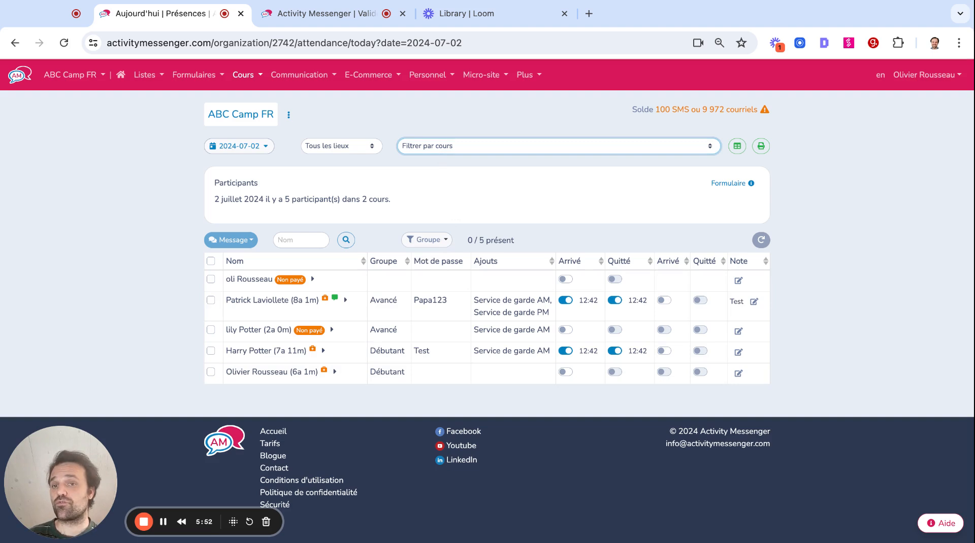
pyautogui.click(342, 146)
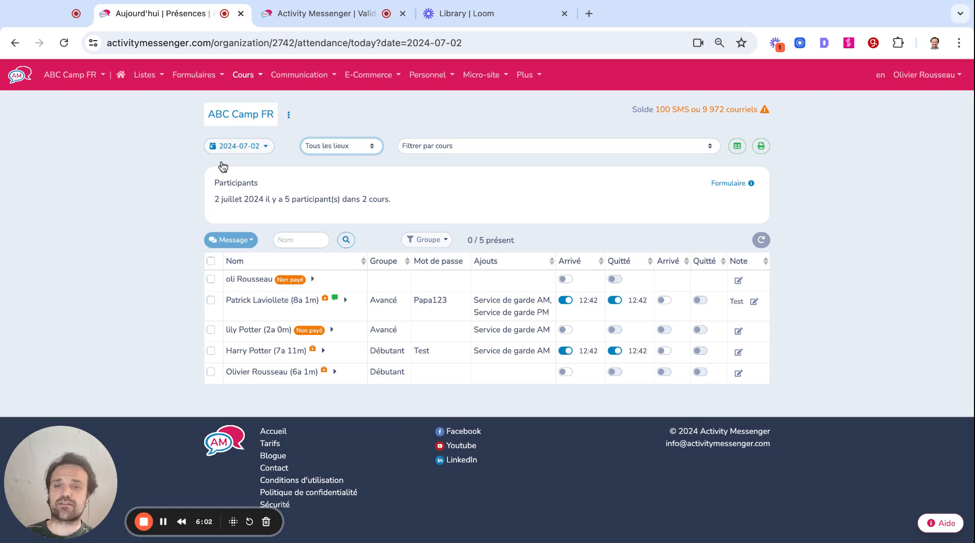
# Step: Show the daily attendance for 2024-07-24 and for 2024-07-16
pyautogui.click(263, 149)
pyautogui.click(254, 262)
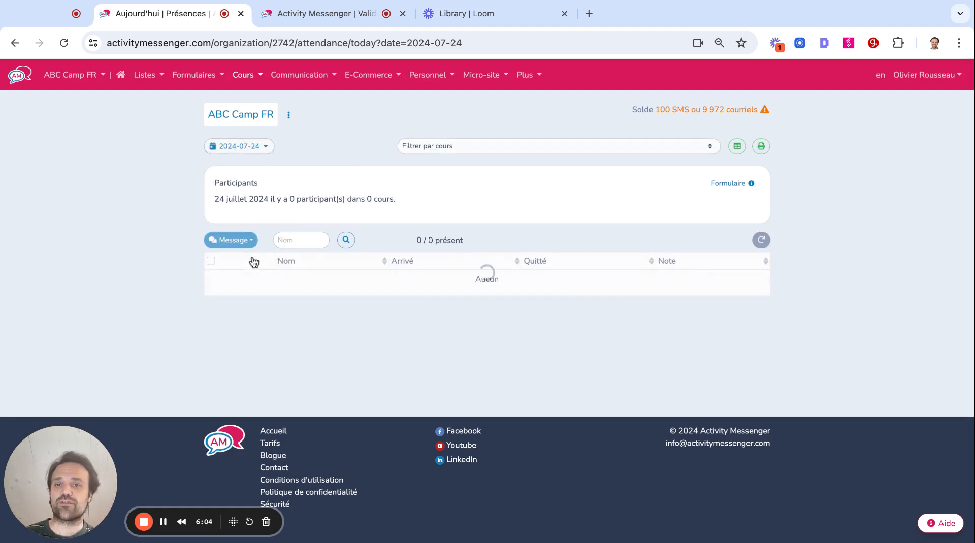
pyautogui.click(258, 148)
pyautogui.click(231, 241)
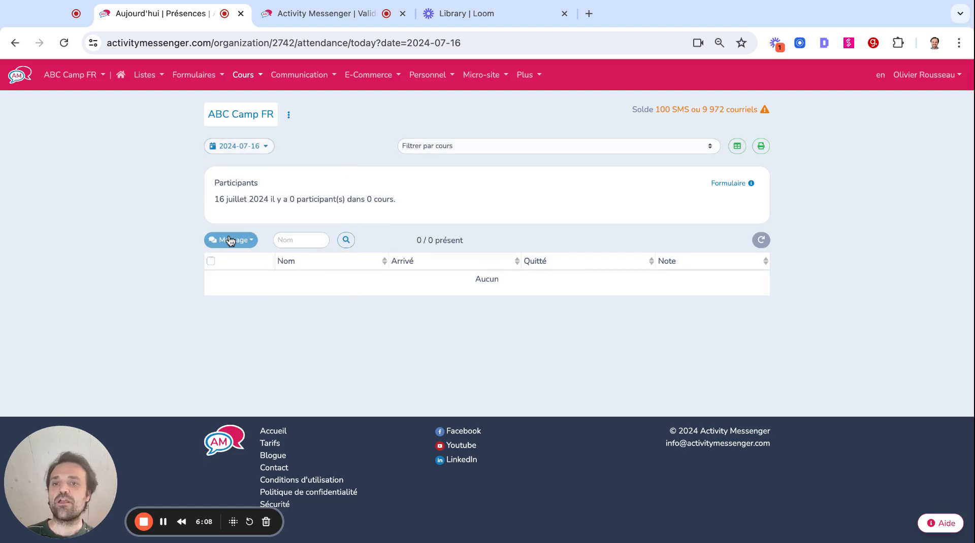